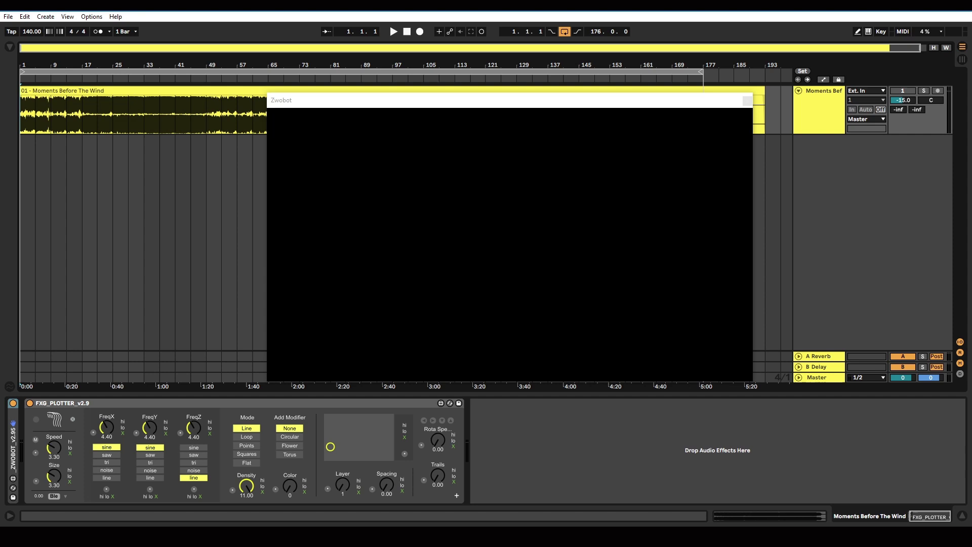
Start playback with FXG_PLOTTER selected and cycle its FreqX waveform through saw, tri and line, ending on sine
{"action": "left_click", "coordinate": [131, 408]}
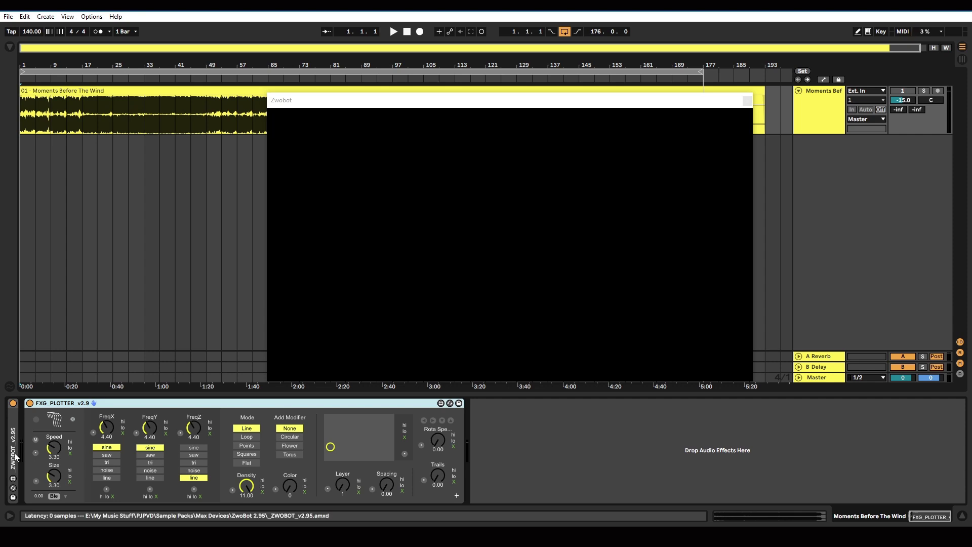
{"action": "left_click", "coordinate": [393, 32]}
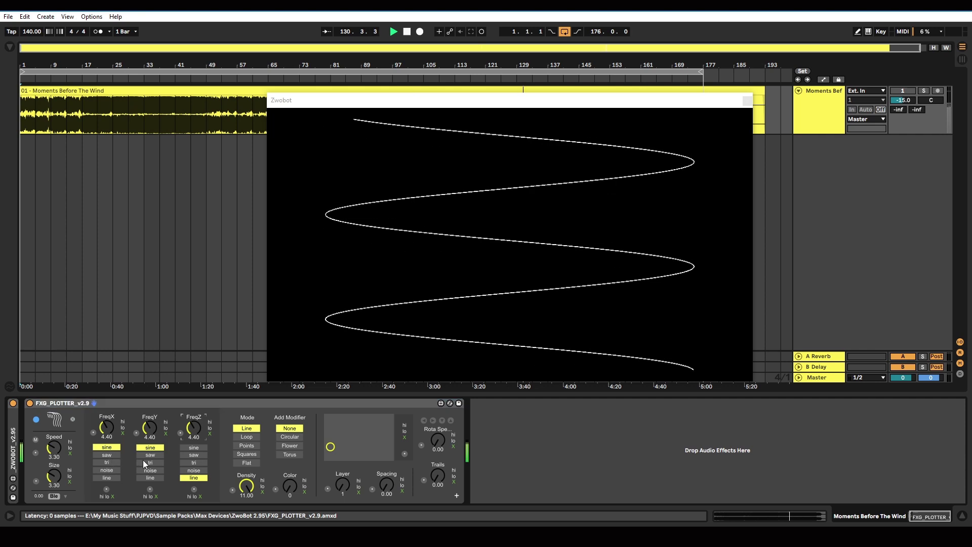
{"action": "left_click", "coordinate": [114, 454]}
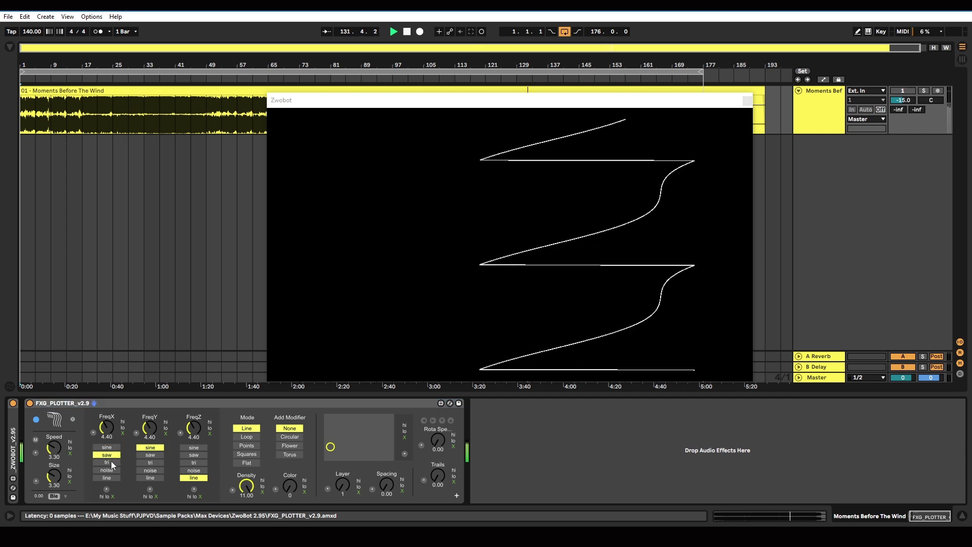
{"action": "left_click", "coordinate": [111, 461]}
{"action": "left_click", "coordinate": [112, 478]}
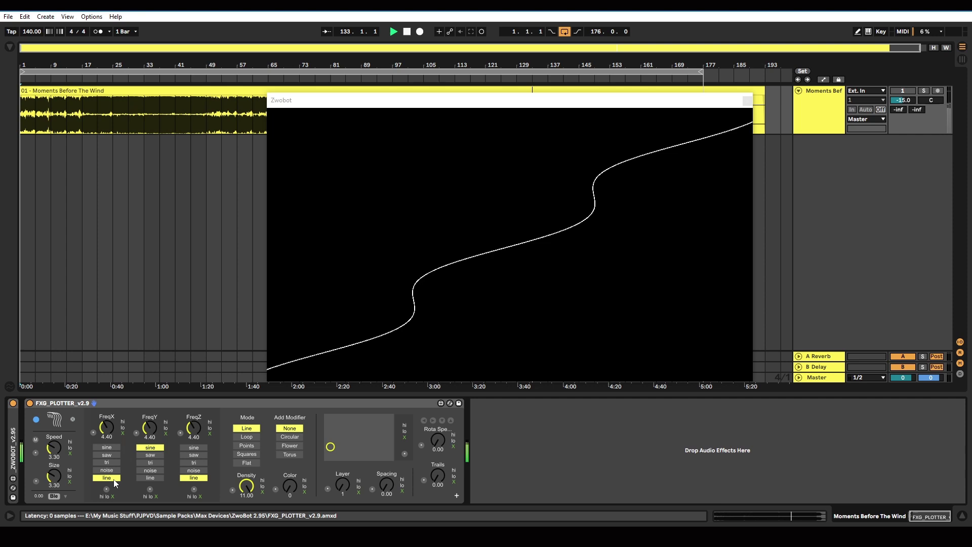
{"action": "left_click", "coordinate": [114, 449]}
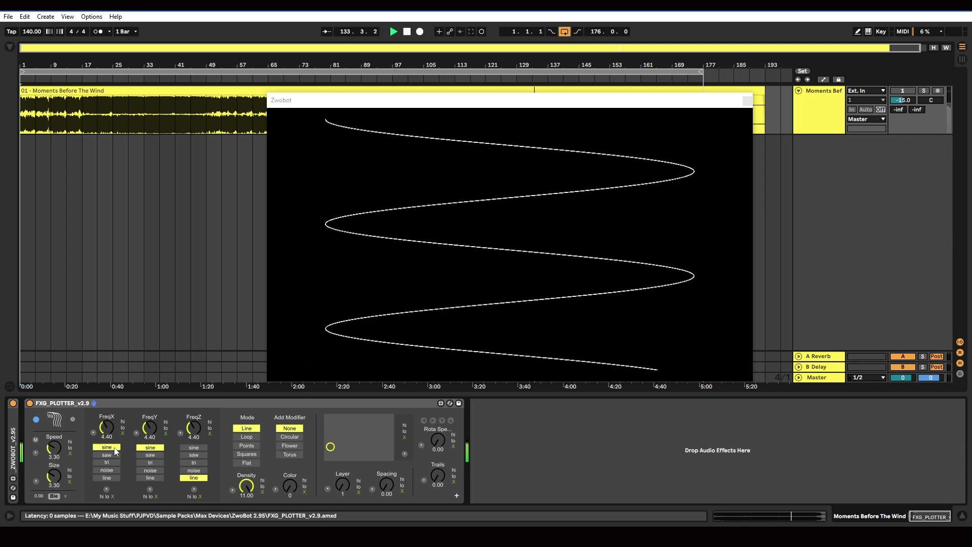
Try different waveforms on FreqY and FreqZ, ending with saw for FreqY and noise for FreqZ
{"action": "left_click", "coordinate": [152, 470]}
{"action": "left_click", "coordinate": [152, 449]}
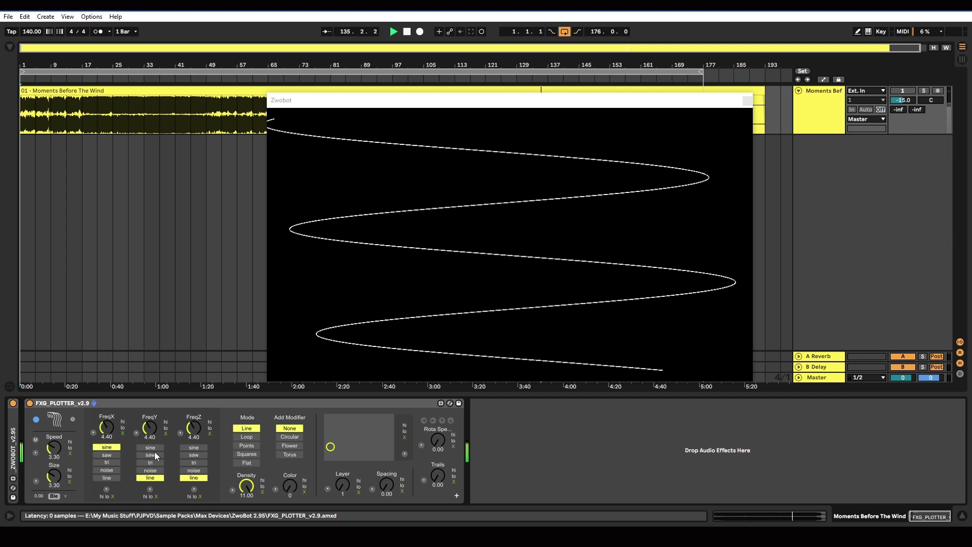
{"action": "left_click", "coordinate": [196, 456]}
{"action": "left_click", "coordinate": [150, 455]}
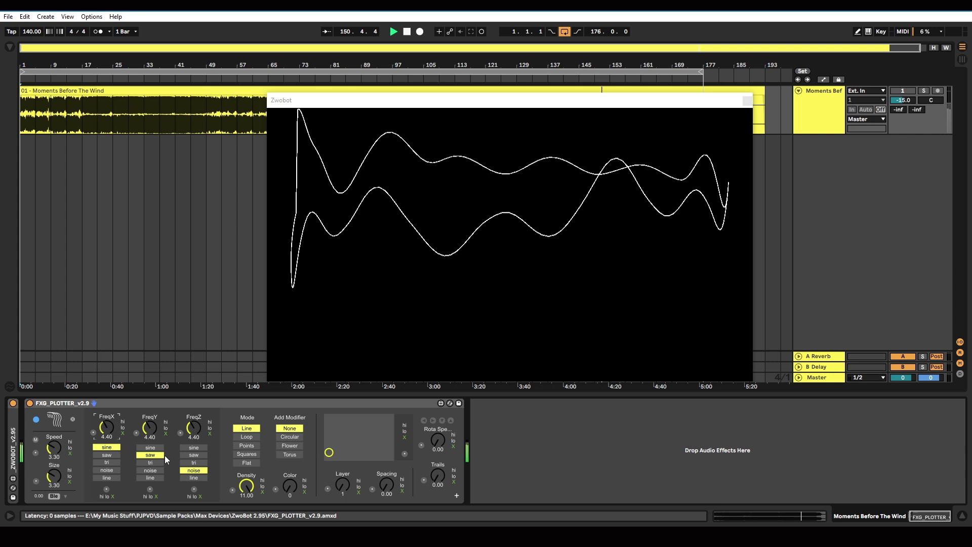
{"action": "left_click", "coordinate": [194, 470]}
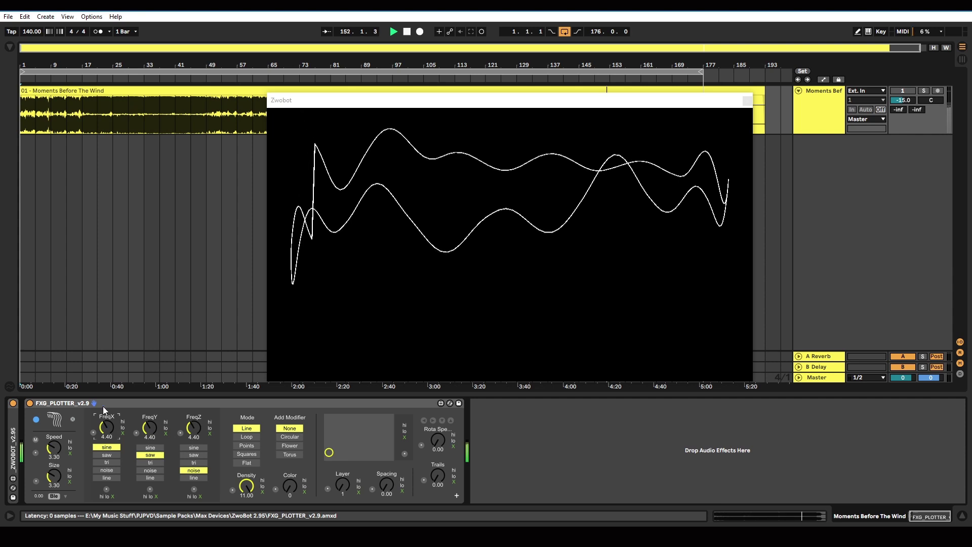
Cycle the FreqZ waveform through tri, saw and sine back to noise, and change FreqY to tri
{"action": "left_click", "coordinate": [194, 464]}
{"action": "left_click", "coordinate": [194, 455]}
{"action": "left_click", "coordinate": [195, 447]}
{"action": "left_click", "coordinate": [194, 470]}
{"action": "left_click", "coordinate": [151, 470]}
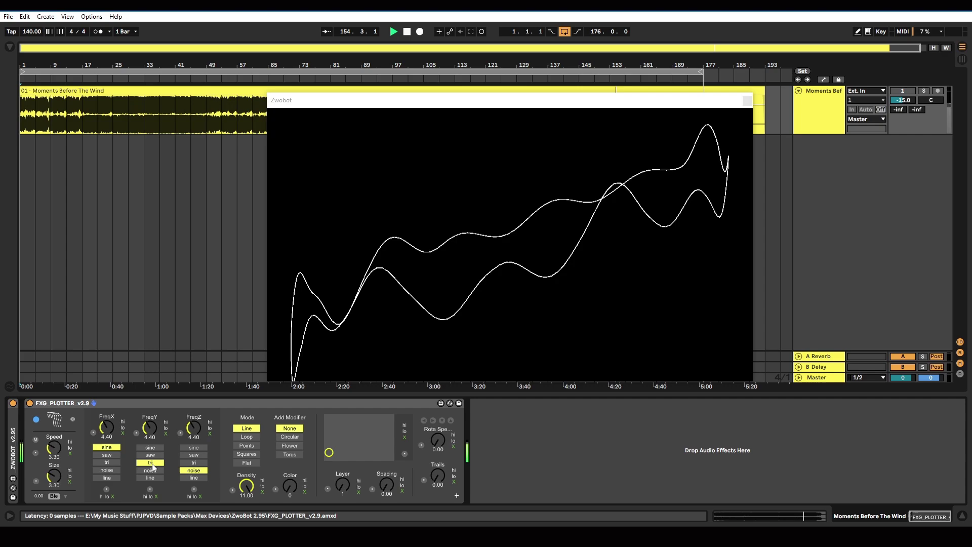
Raise the plotter's Speed to 11.00, lower it to 10.13 and turn off the M toggle
{"action": "left_click_drag", "start_coordinate": [56, 446], "coordinate": [54, 415]}
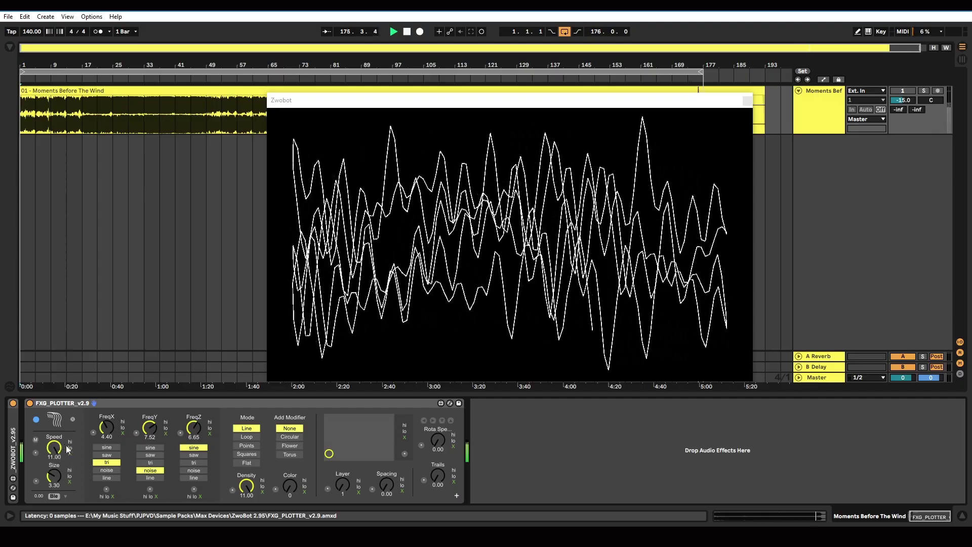
{"action": "left_click_drag", "start_coordinate": [43, 449], "coordinate": [53, 484]}
{"action": "left_click", "coordinate": [35, 440]}
Compare the plotter's Loop and Line modes, finishing on Loop with the Size set to 3.29
{"action": "left_click", "coordinate": [256, 437]}
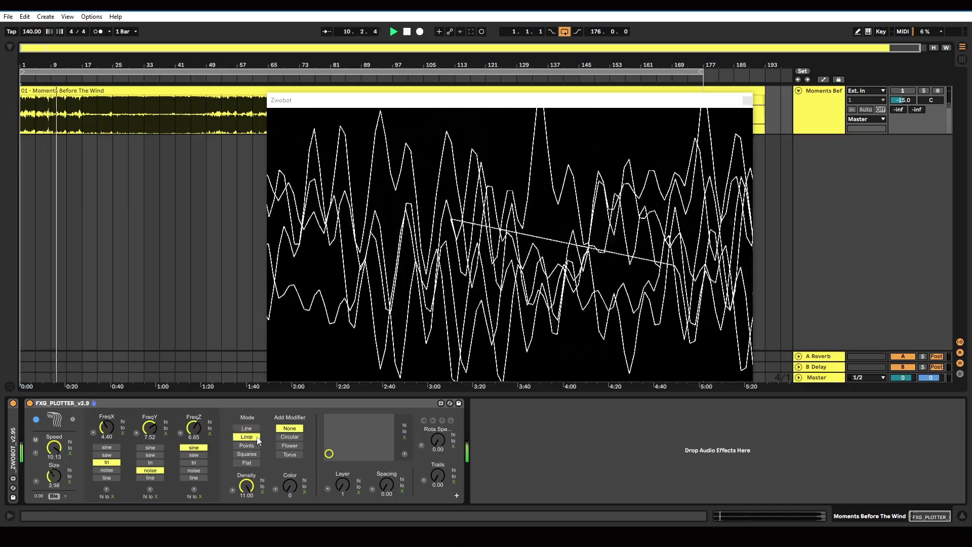
{"action": "left_click", "coordinate": [246, 428]}
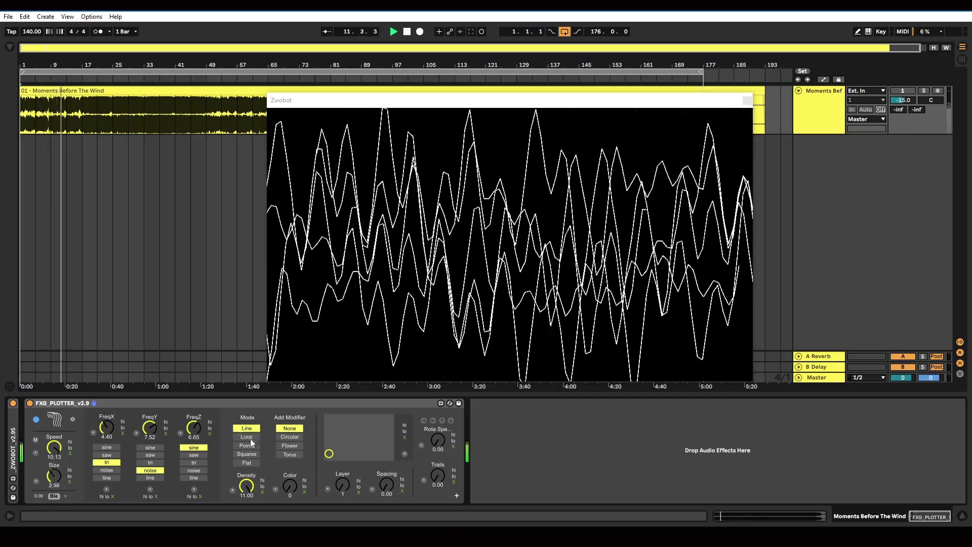
{"action": "left_click", "coordinate": [248, 437]}
{"action": "left_click", "coordinate": [246, 429]}
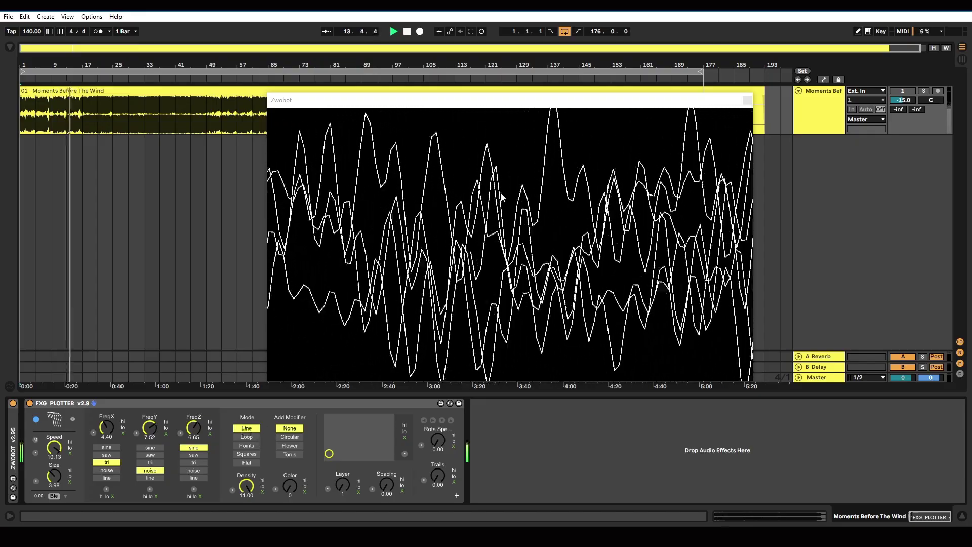
{"action": "left_click_drag", "start_coordinate": [54, 476], "coordinate": [54, 483]}
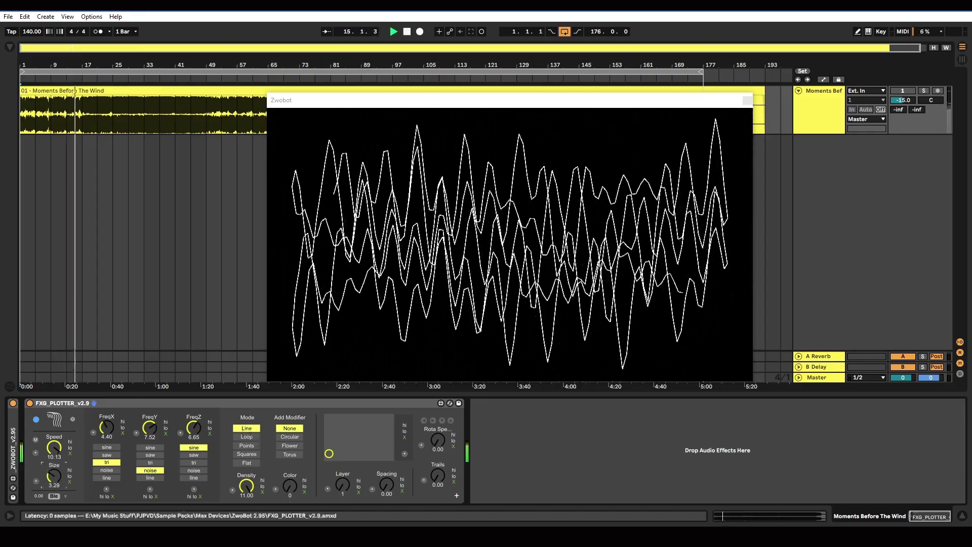
{"action": "left_click", "coordinate": [250, 437]}
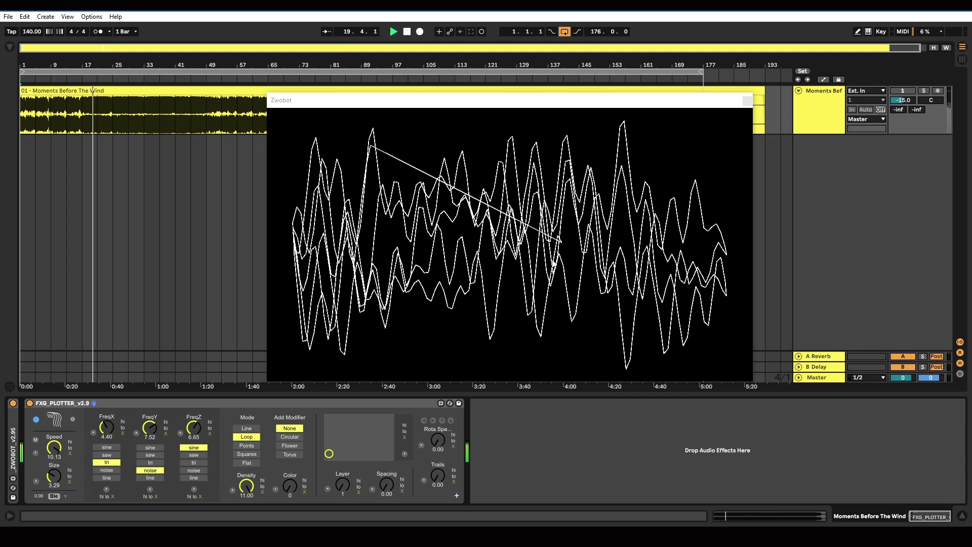
Lower FreqZ to 4.92 and draw the plot in Squares mode at Size 5.11
{"action": "left_click_drag", "start_coordinate": [194, 428], "coordinate": [194, 446]}
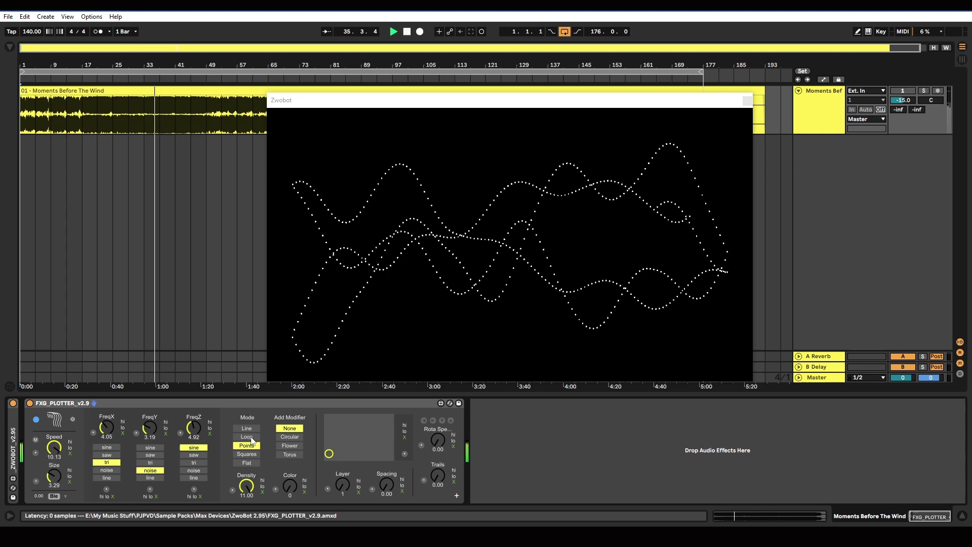
{"action": "left_click", "coordinate": [251, 454]}
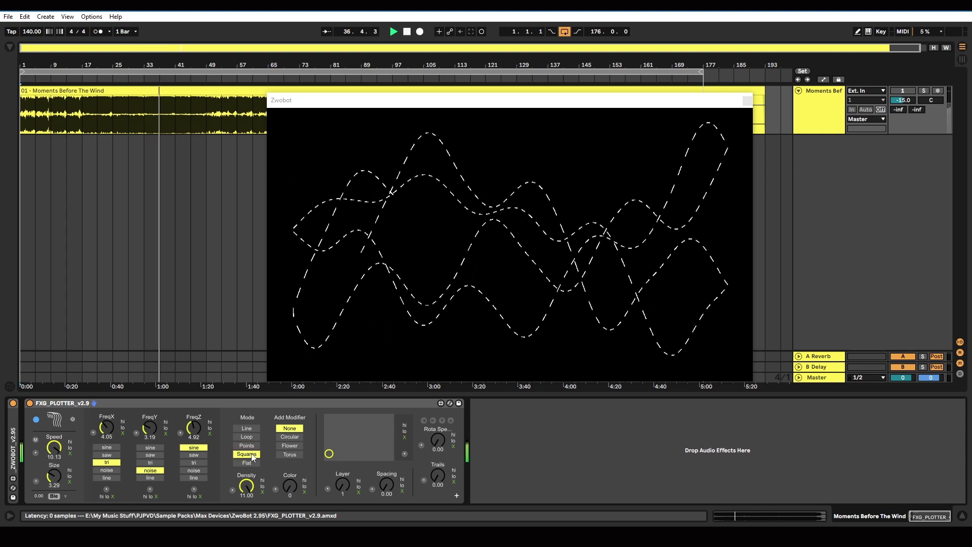
{"action": "mouse_move", "coordinate": [53, 476]}
{"action": "left_mouse_down"}
{"action": "mouse_move", "coordinate": [56, 448]}
{"action": "mouse_move", "coordinate": [56, 475]}
{"action": "left_mouse_up"}
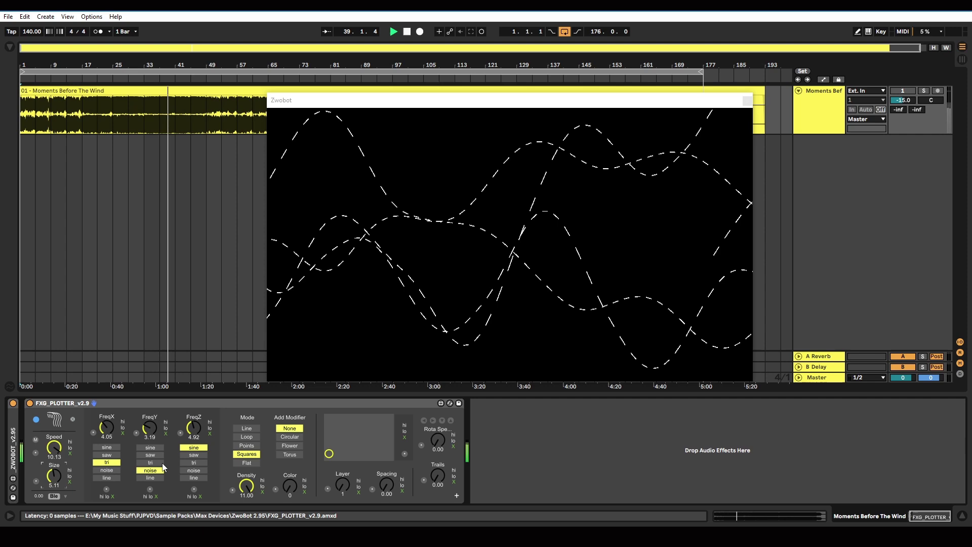
Switch the plot to Flat mode at Size 3.29 and give it 5 layers with Spacing 2.60
{"action": "left_click", "coordinate": [256, 462]}
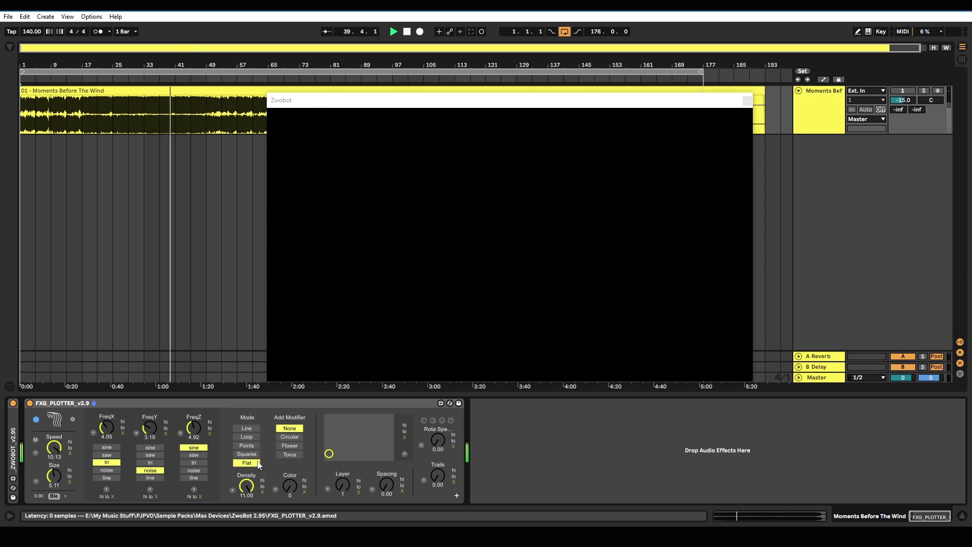
{"action": "double_click", "coordinate": [56, 477]}
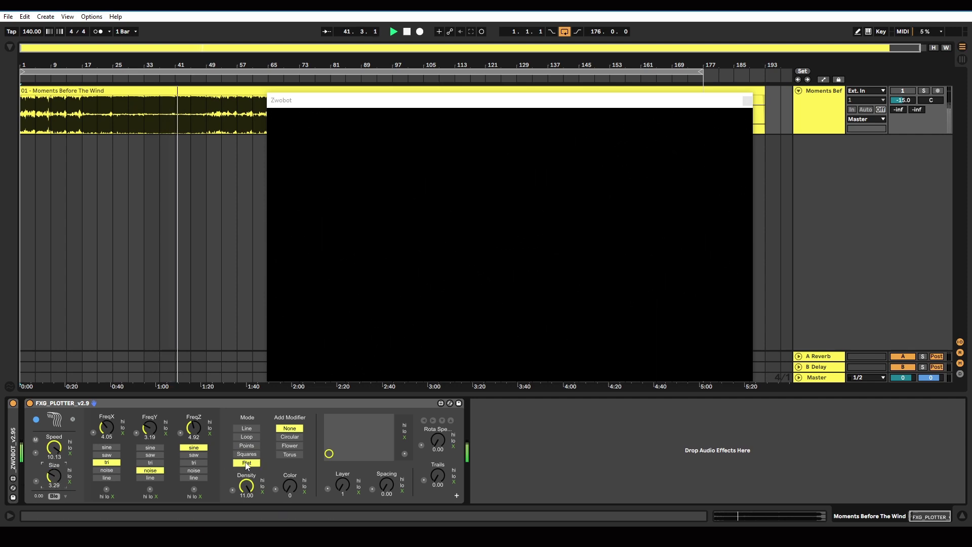
{"action": "left_click", "coordinate": [344, 489]}
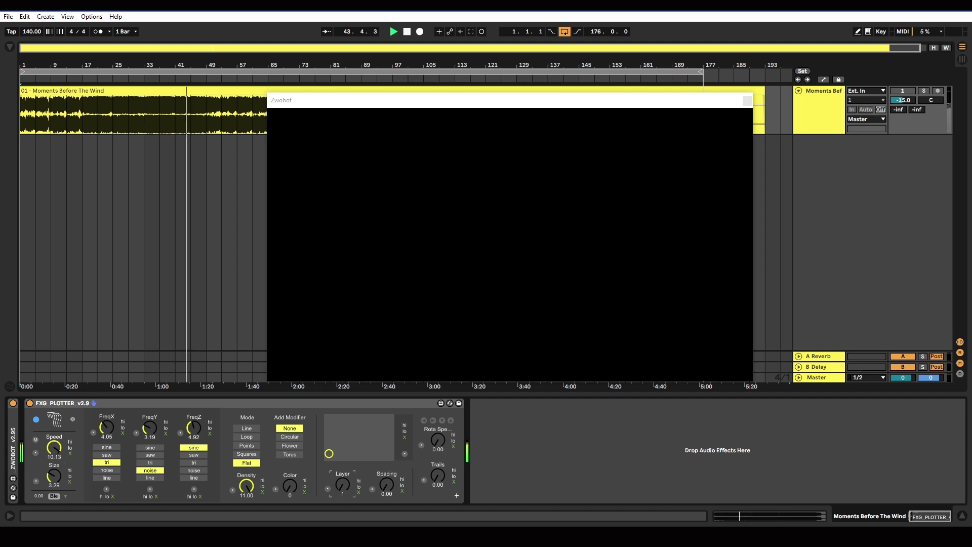
{"action": "left_click_drag", "start_coordinate": [344, 488], "coordinate": [344, 476]}
{"action": "left_click_drag", "start_coordinate": [398, 494], "coordinate": [398, 478]}
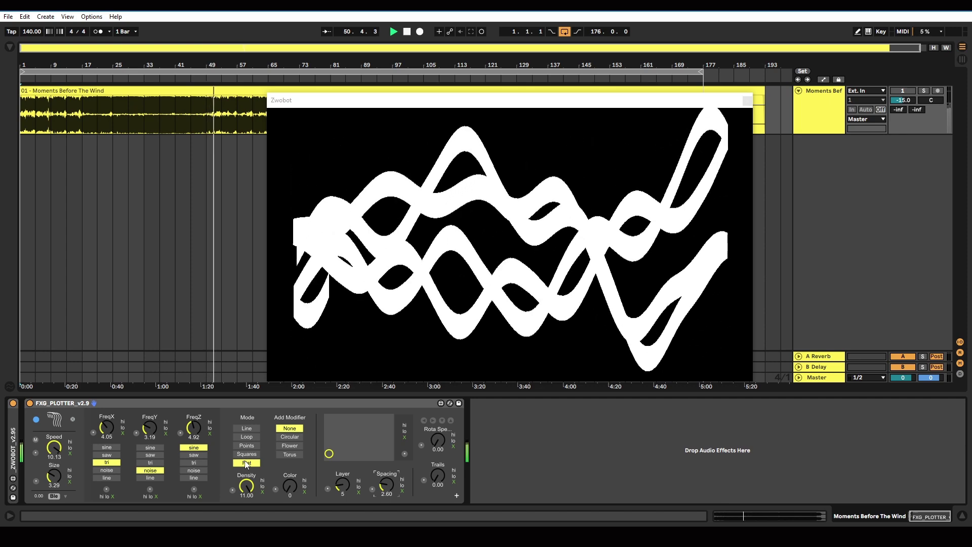
Reset the Spacing, return to Line mode and stack 9 layers with a Spacing of 6.24
{"action": "left_click", "coordinate": [371, 490]}
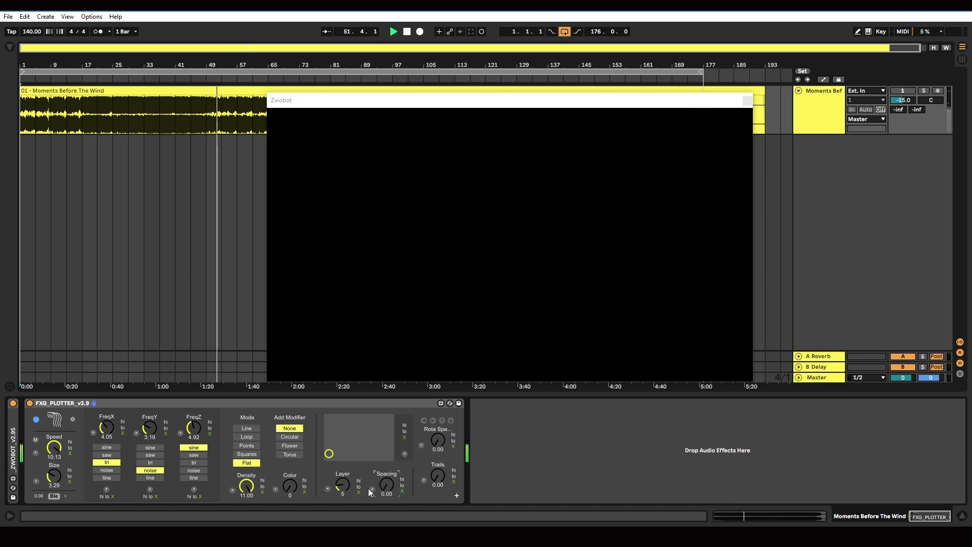
{"action": "left_click", "coordinate": [246, 428]}
{"action": "left_click_drag", "start_coordinate": [339, 490], "coordinate": [339, 466]}
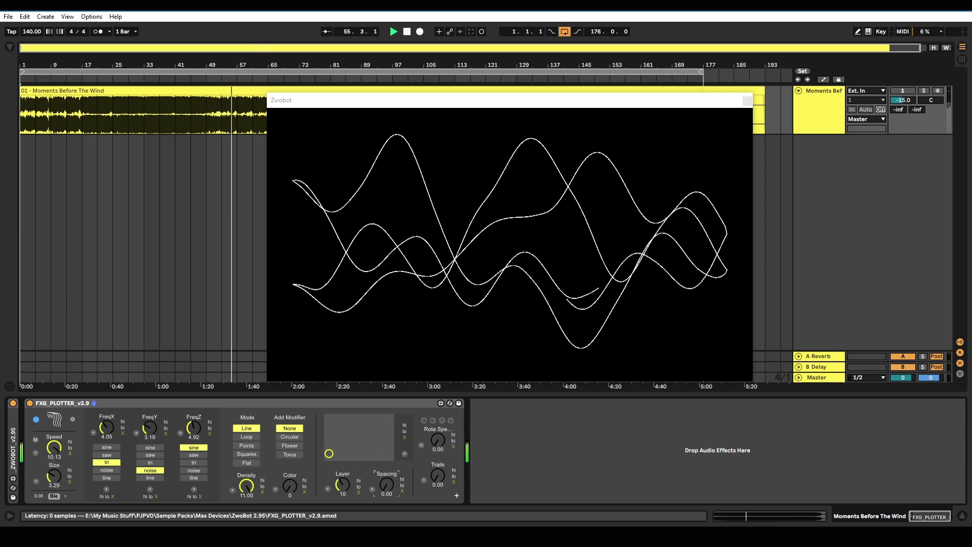
{"action": "left_click_drag", "start_coordinate": [387, 480], "coordinate": [387, 457]}
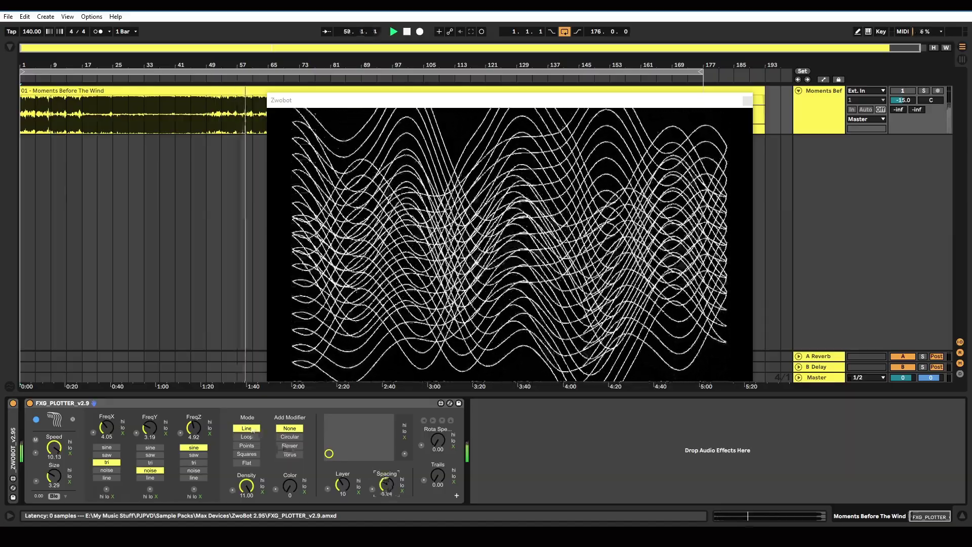
{"action": "mouse_move", "coordinate": [342, 485]}
{"action": "left_mouse_down"}
{"action": "mouse_move", "coordinate": [342, 501]}
{"action": "mouse_move", "coordinate": [342, 467]}
{"action": "left_mouse_up"}
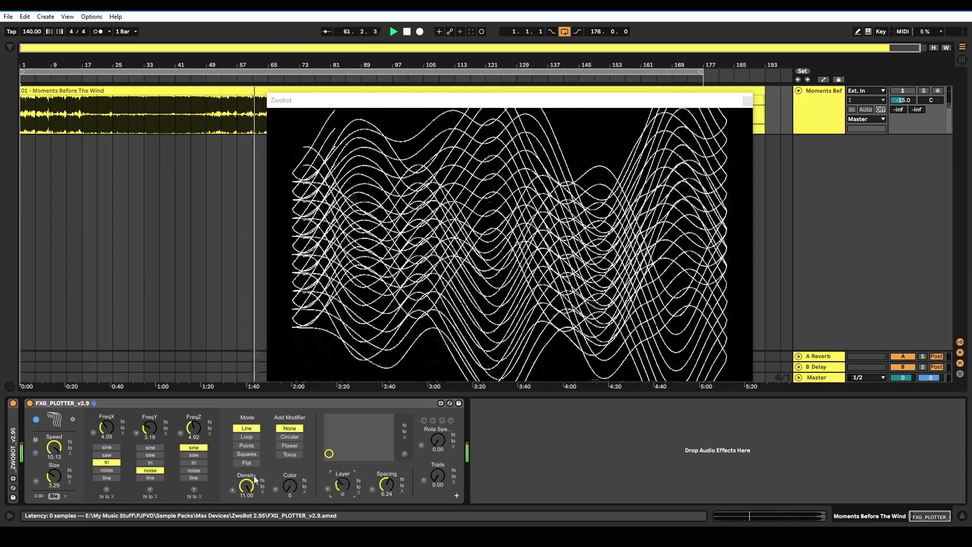
Compare Flat mode with Line mode, finish on Flat, and lower the plot to Spacing 1.91 and Layer 1
{"action": "left_click", "coordinate": [248, 461]}
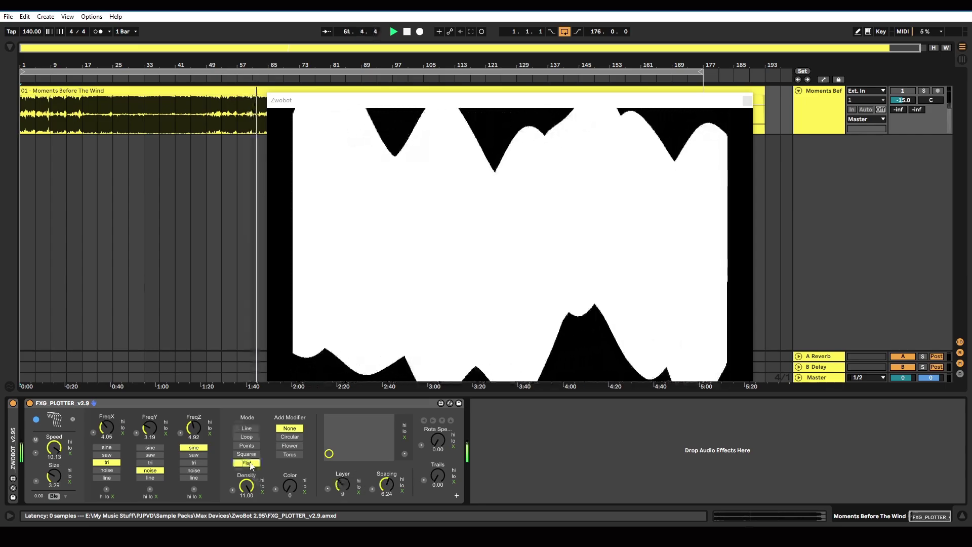
{"action": "left_click", "coordinate": [246, 428]}
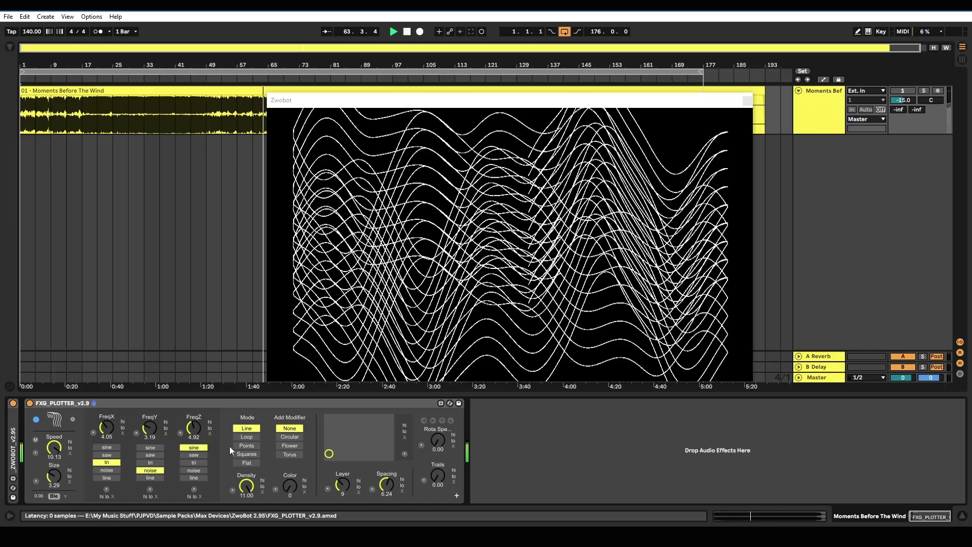
{"action": "left_click", "coordinate": [247, 462]}
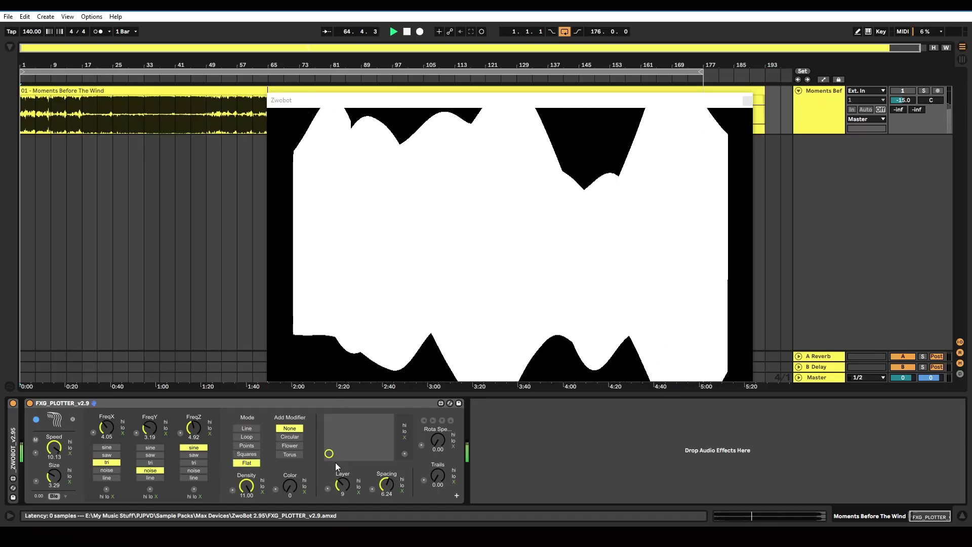
{"action": "mouse_move", "coordinate": [386, 484]}
{"action": "left_mouse_down"}
{"action": "mouse_move", "coordinate": [386, 516]}
{"action": "mouse_move", "coordinate": [383, 496]}
{"action": "left_mouse_up"}
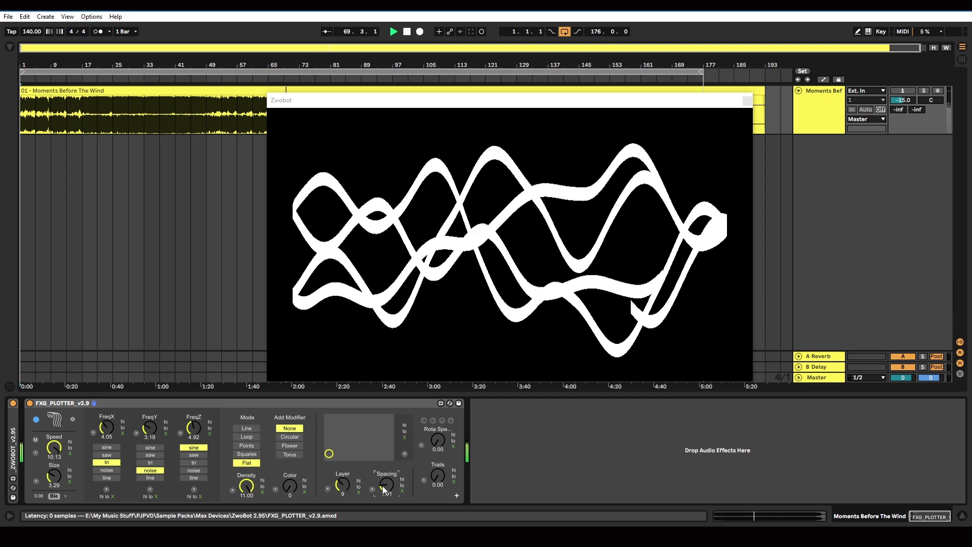
{"action": "left_click_drag", "start_coordinate": [345, 487], "coordinate": [345, 512]}
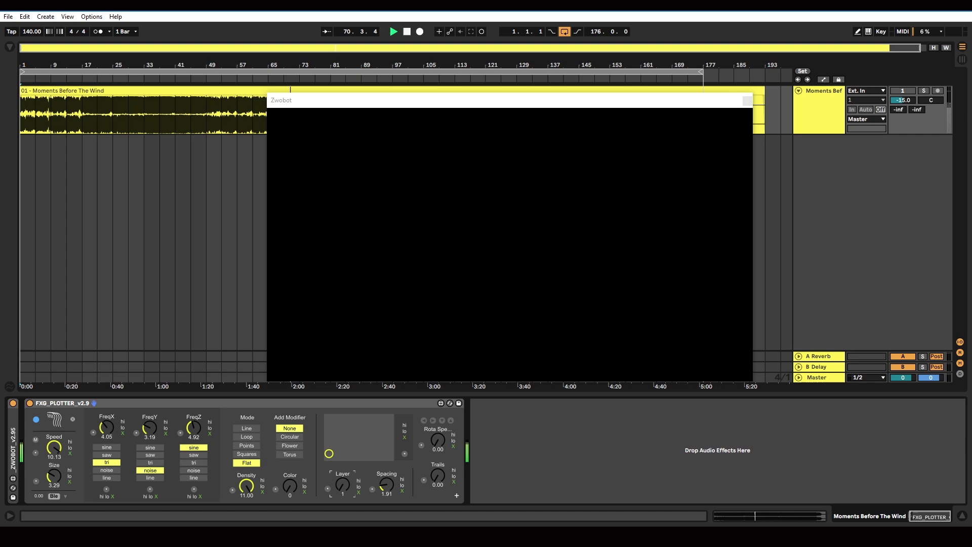
Lower the plot's Density to 0.00 and bring it back up to 11.00
{"action": "mouse_move", "coordinate": [246, 486]}
{"action": "left_mouse_down"}
{"action": "mouse_move", "coordinate": [246, 455]}
{"action": "mouse_move", "coordinate": [246, 493]}
{"action": "left_mouse_up"}
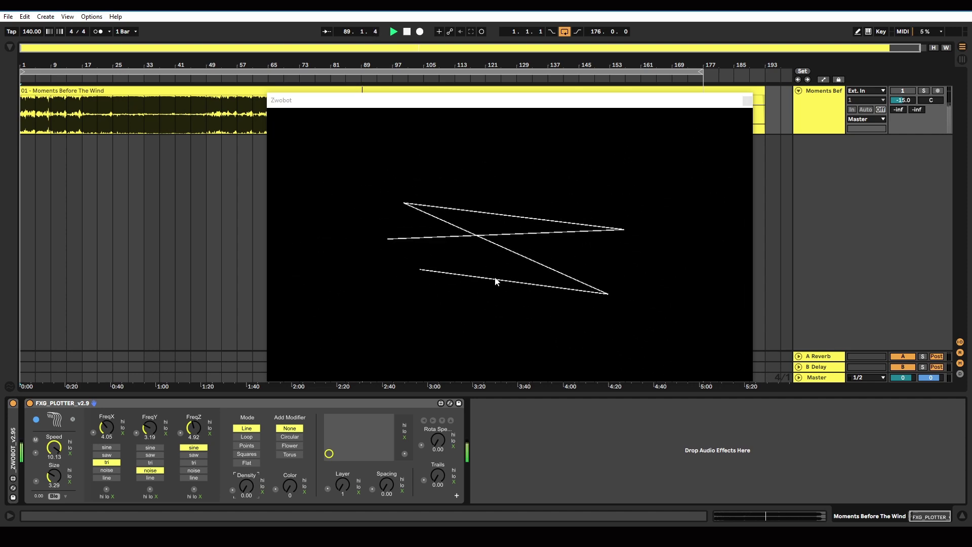
{"action": "left_click_drag", "start_coordinate": [248, 494], "coordinate": [248, 445]}
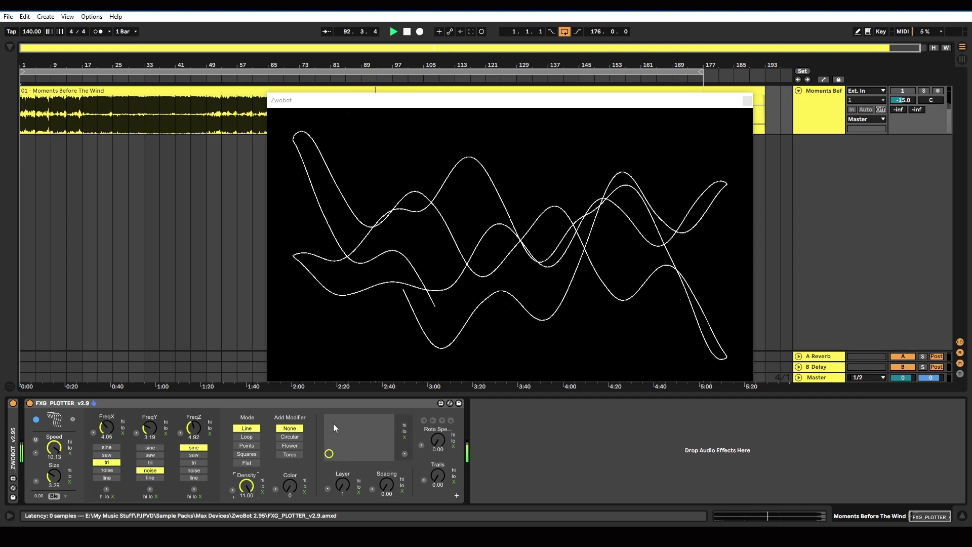
Set the plot's Color to 30 and add the Circular modifier
{"action": "mouse_move", "coordinate": [290, 485]}
{"action": "left_mouse_down"}
{"action": "mouse_move", "coordinate": [290, 446]}
{"action": "mouse_move", "coordinate": [289, 478]}
{"action": "left_mouse_up"}
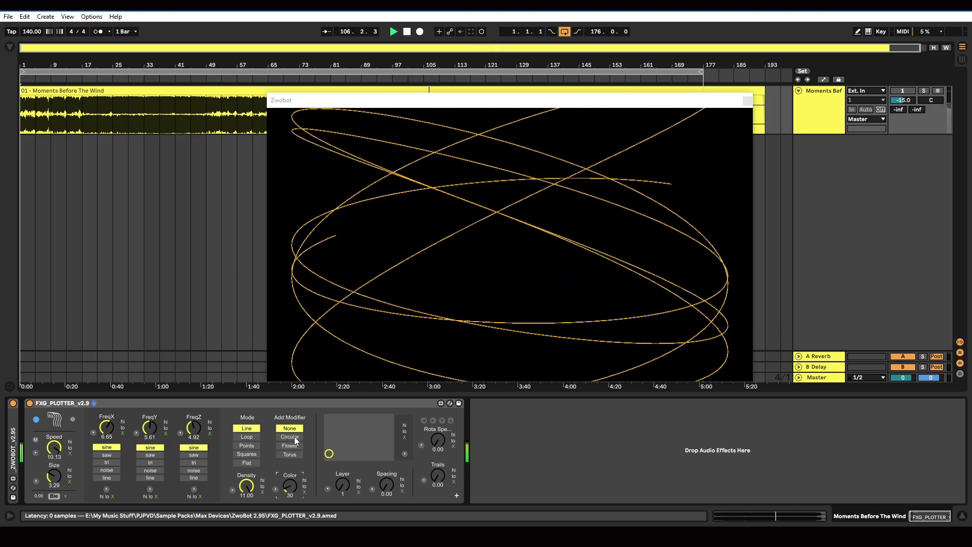
{"action": "left_click", "coordinate": [293, 436]}
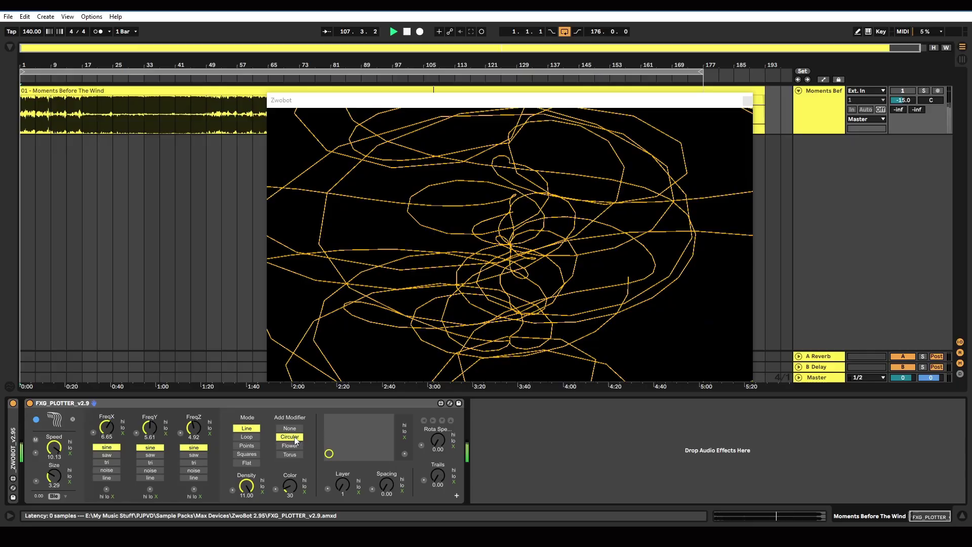
Reduce the plot's Size to 1.73 and try the Torus modifier in place of Circular
{"action": "left_click_drag", "start_coordinate": [54, 476], "coordinate": [54, 496]}
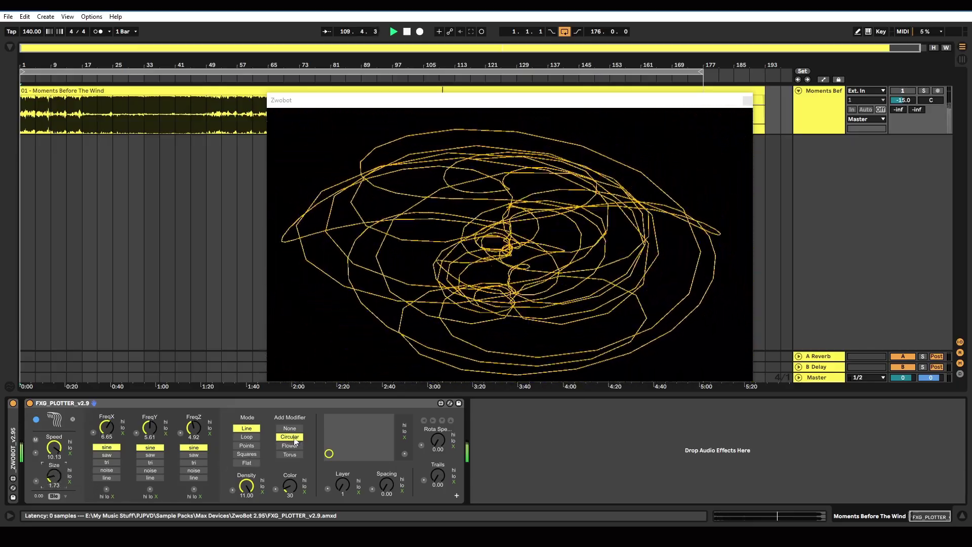
{"action": "left_click", "coordinate": [297, 454]}
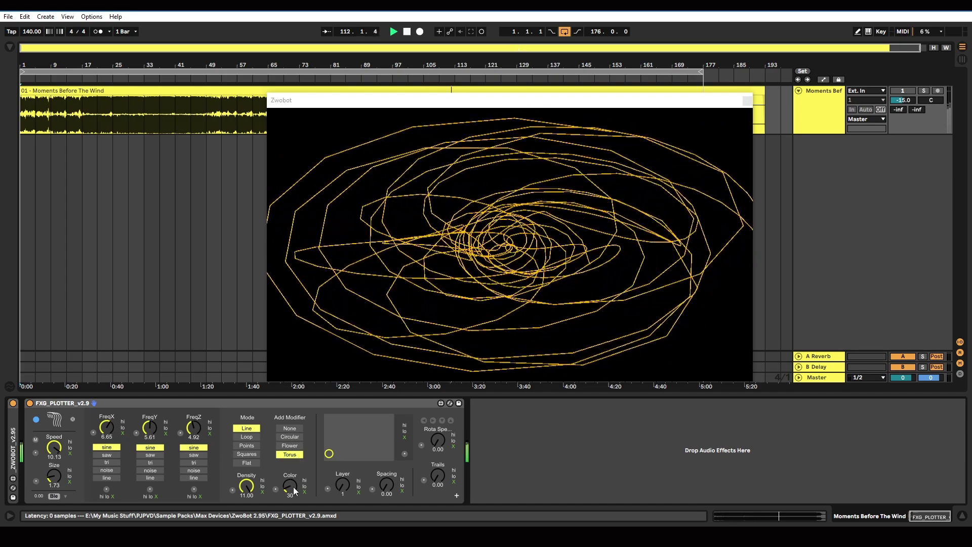
{"action": "left_click_drag", "start_coordinate": [254, 487], "coordinate": [254, 502]}
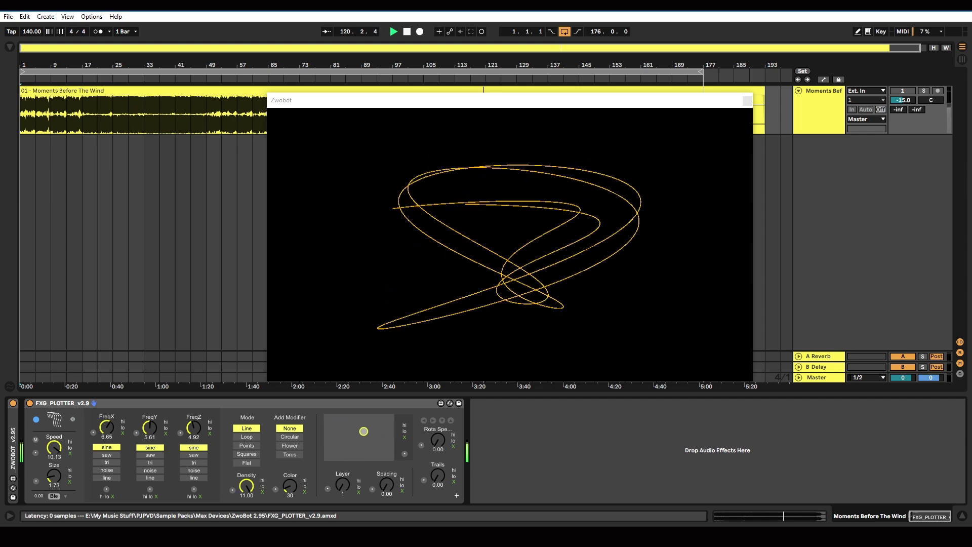
Reveal the plotter's extra settings and set Rotate X to 76 and Rotate Y to 56
{"action": "left_click", "coordinate": [457, 495]}
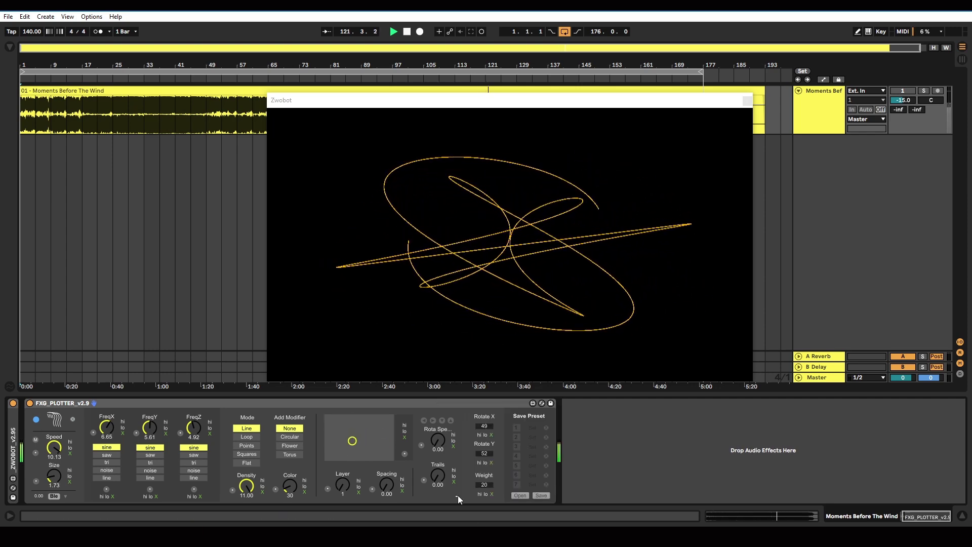
{"action": "left_click_drag", "start_coordinate": [485, 427], "coordinate": [484, 407]}
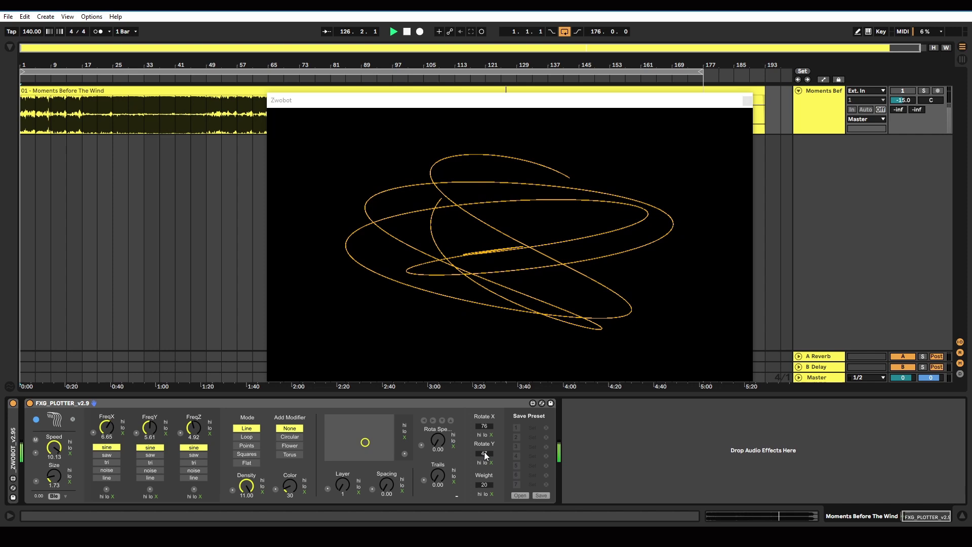
{"action": "mouse_move", "coordinate": [484, 453]}
{"action": "left_mouse_down"}
{"action": "mouse_move", "coordinate": [485, 483]}
{"action": "mouse_move", "coordinate": [484, 436]}
{"action": "mouse_move", "coordinate": [485, 490]}
{"action": "mouse_move", "coordinate": [484, 434]}
{"action": "mouse_move", "coordinate": [485, 487]}
{"action": "mouse_move", "coordinate": [485, 478]}
{"action": "left_mouse_up"}
Auto-rotate the plot to the right at a rotation speed of 5.89 and raise the speed to 6.67
{"action": "mouse_move", "coordinate": [437, 444]}
{"action": "left_mouse_down"}
{"action": "mouse_move", "coordinate": [438, 411]}
{"action": "mouse_move", "coordinate": [438, 436]}
{"action": "left_mouse_up"}
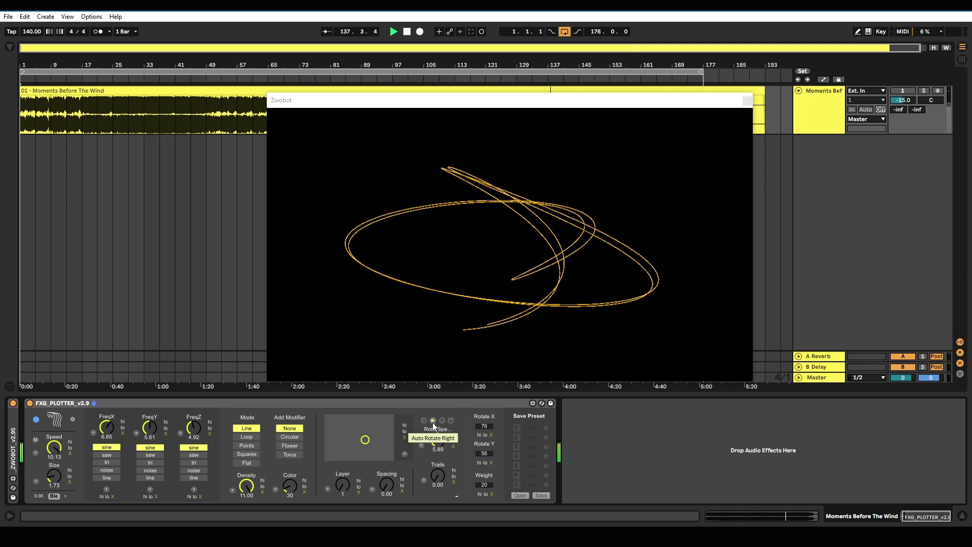
{"action": "left_click", "coordinate": [433, 421]}
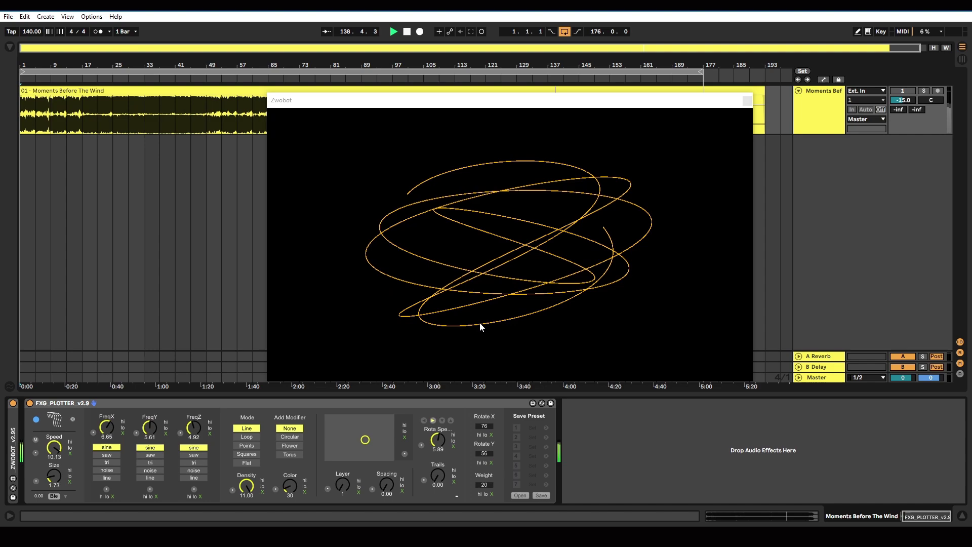
{"action": "left_click_drag", "start_coordinate": [438, 441], "coordinate": [438, 486]}
{"action": "mouse_move", "coordinate": [437, 440]}
{"action": "left_mouse_down"}
{"action": "mouse_move", "coordinate": [437, 415]}
{"action": "mouse_move", "coordinate": [433, 432]}
{"action": "left_mouse_up"}
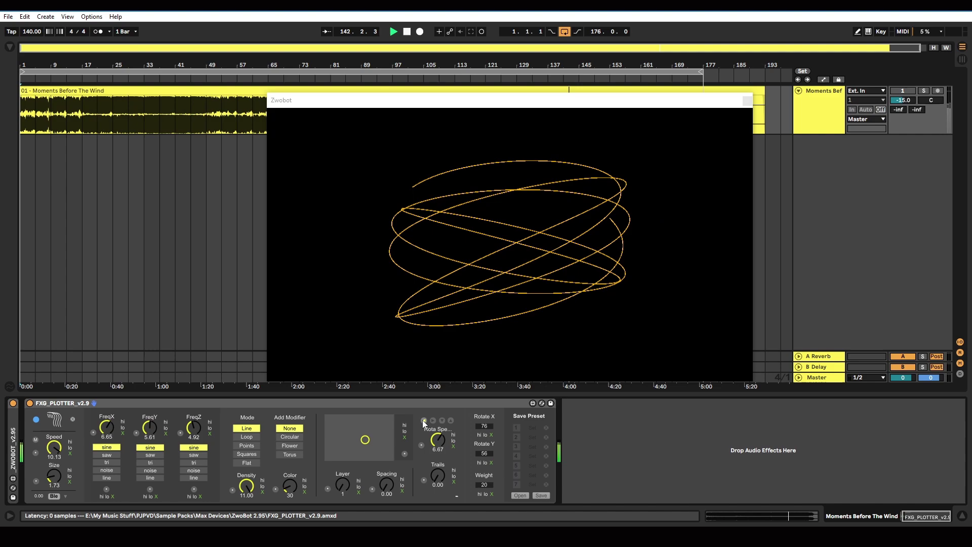
Try the remaining auto-rotation directions and test the Trails effect on the plot
{"action": "left_click", "coordinate": [451, 420]}
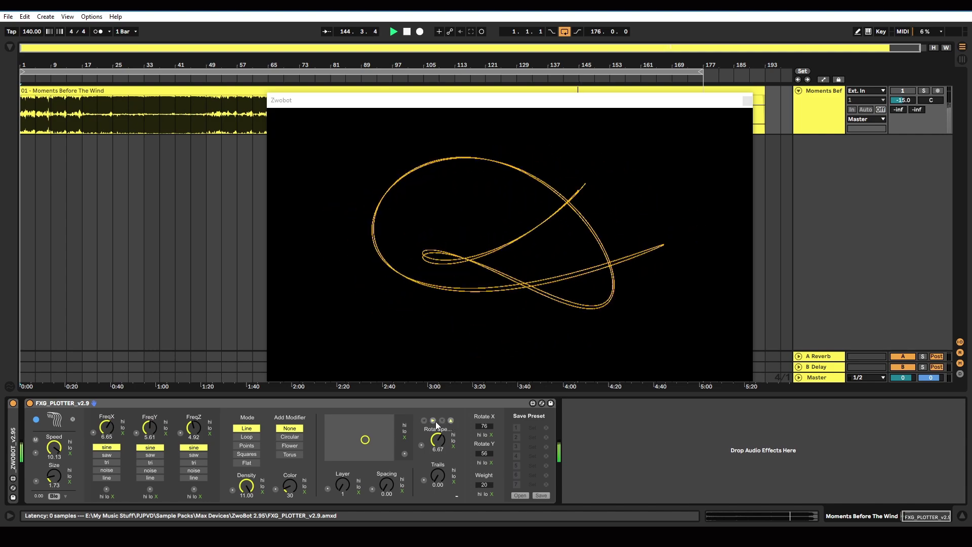
{"action": "left_click", "coordinate": [442, 421]}
{"action": "left_click", "coordinate": [423, 420]}
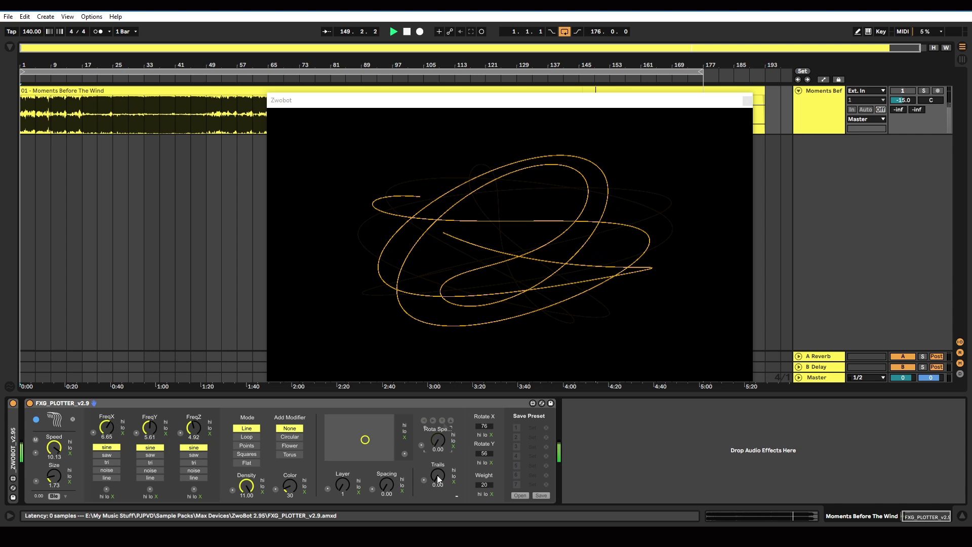
{"action": "left_click_drag", "start_coordinate": [436, 475], "coordinate": [436, 449]}
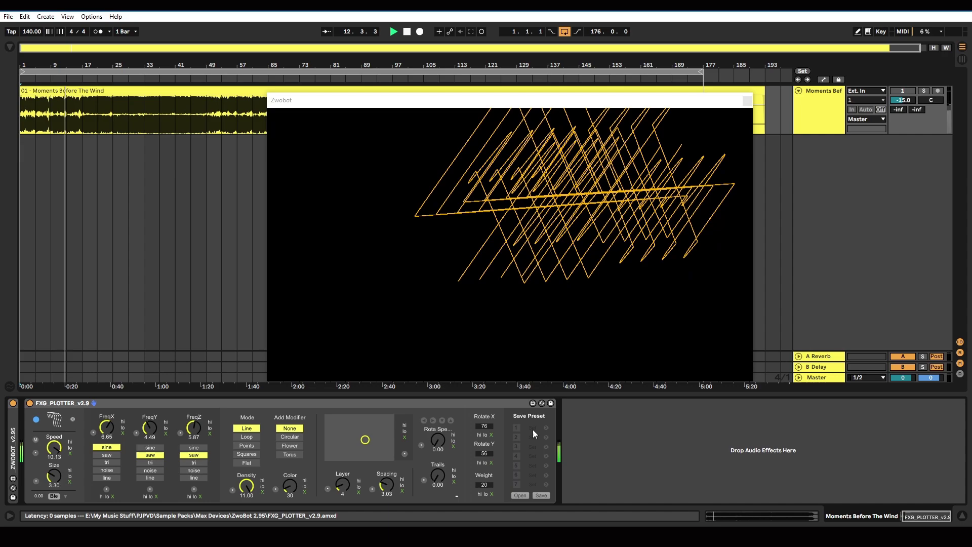
Store the current look in preset slot 1, set the FreqY waveform to noise and the Color to 76
{"action": "left_click", "coordinate": [534, 427]}
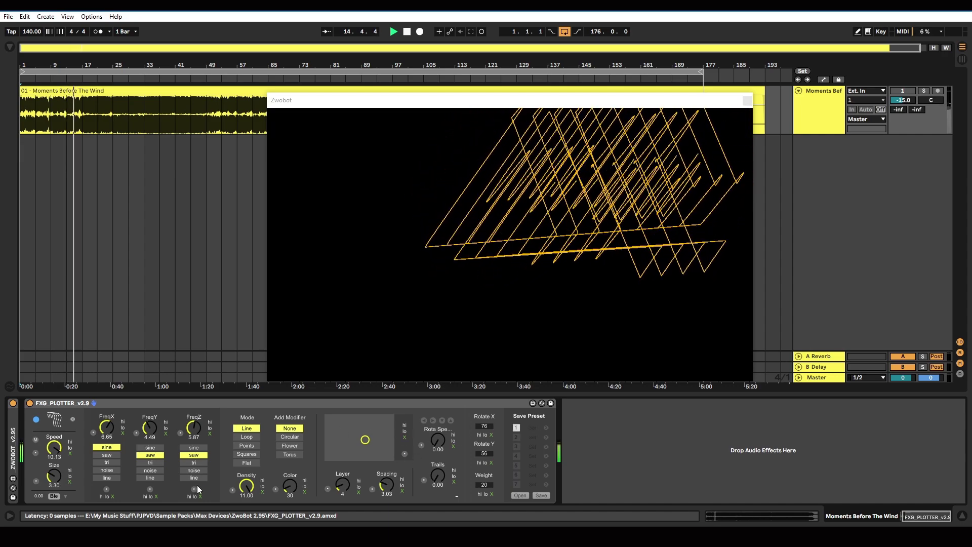
{"action": "left_click", "coordinate": [149, 470]}
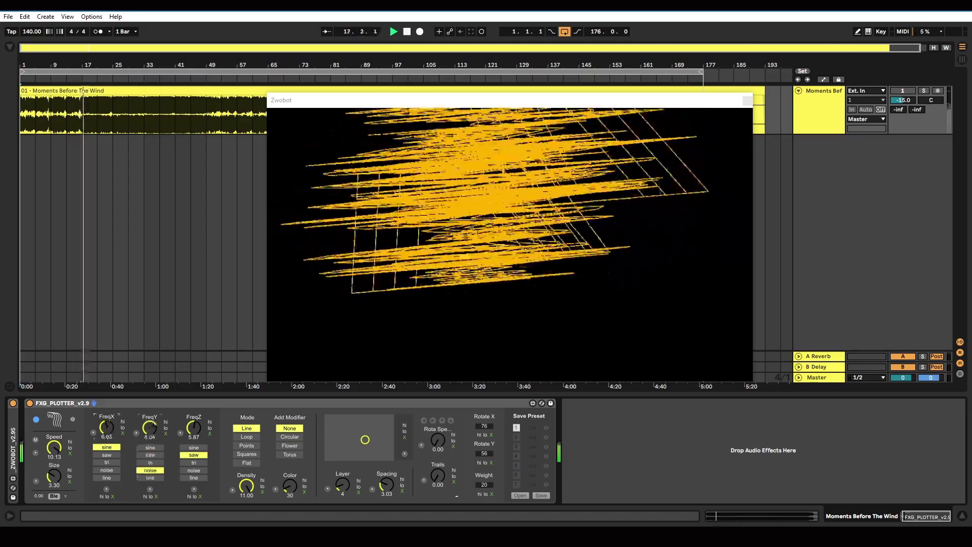
{"action": "left_click_drag", "start_coordinate": [283, 483], "coordinate": [281, 445]}
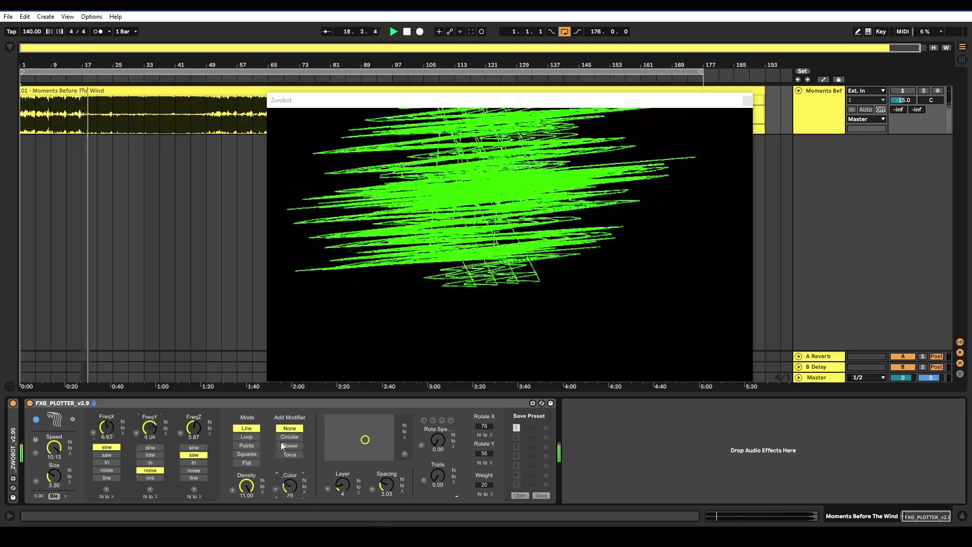
Rework the plot with Loop mode, Spacing 0.00, Rotate X 4, Rotate Y 32 and no modifier, and store it in preset slot 2
{"action": "left_click", "coordinate": [284, 437]}
{"action": "left_click", "coordinate": [253, 437]}
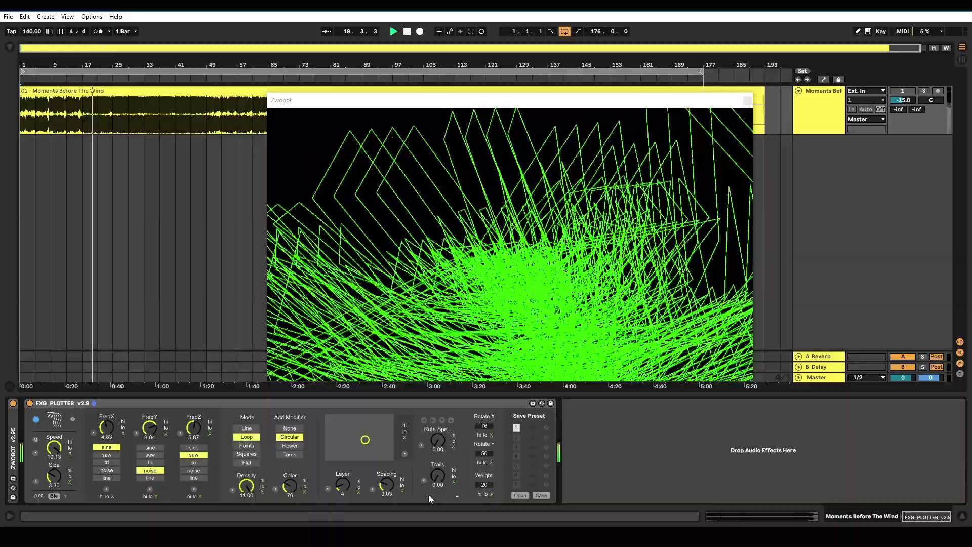
{"action": "left_click_drag", "start_coordinate": [383, 486], "coordinate": [382, 512]}
{"action": "left_click_drag", "start_coordinate": [339, 483], "coordinate": [344, 512]}
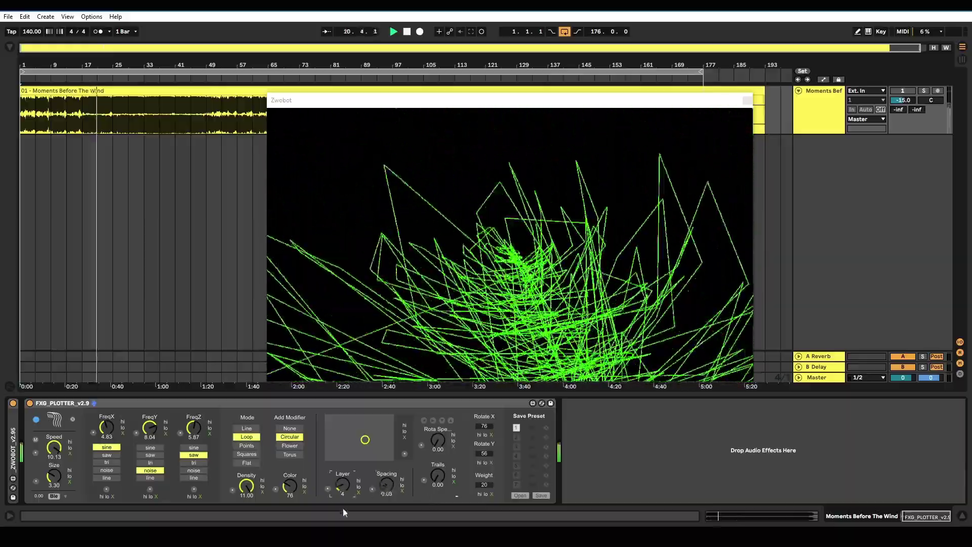
{"action": "left_click_drag", "start_coordinate": [349, 453], "coordinate": [291, 444]}
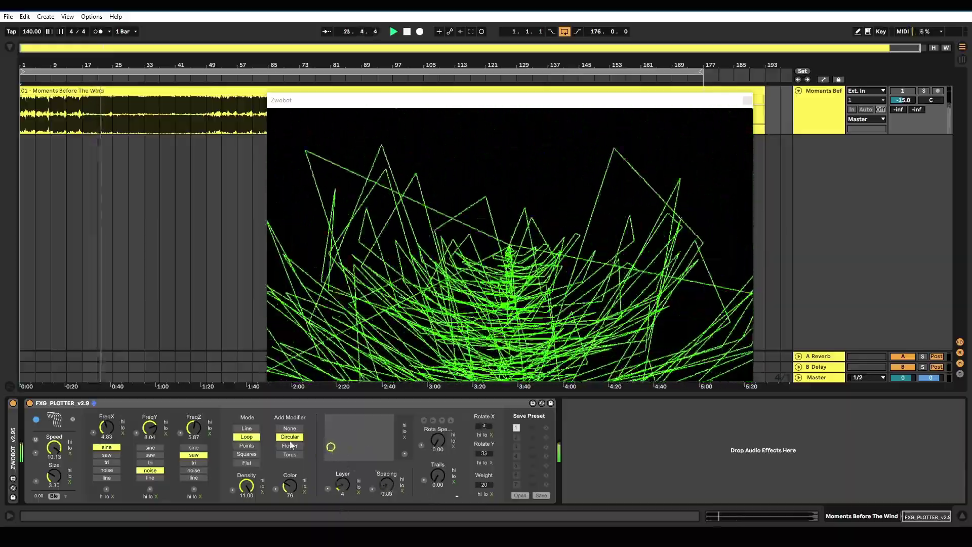
{"action": "left_click", "coordinate": [289, 429]}
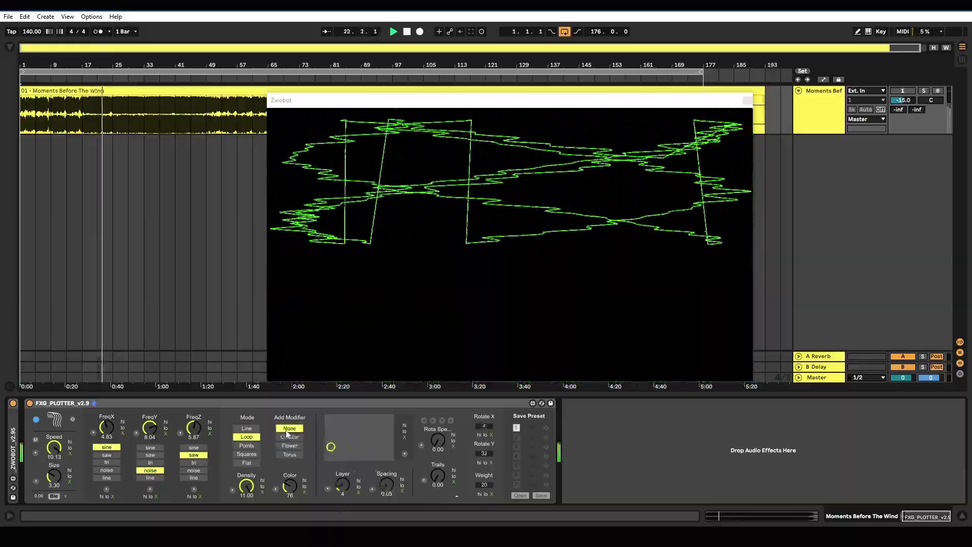
Recall presets 1 and 2 alternately to compare the two looks
{"action": "left_click", "coordinate": [516, 428]}
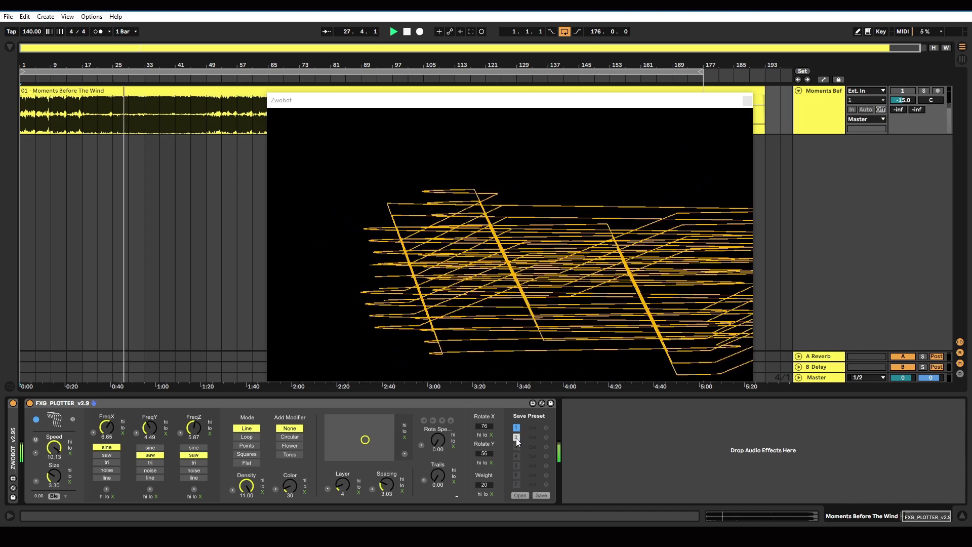
{"action": "left_click", "coordinate": [517, 438]}
{"action": "left_click", "coordinate": [517, 437]}
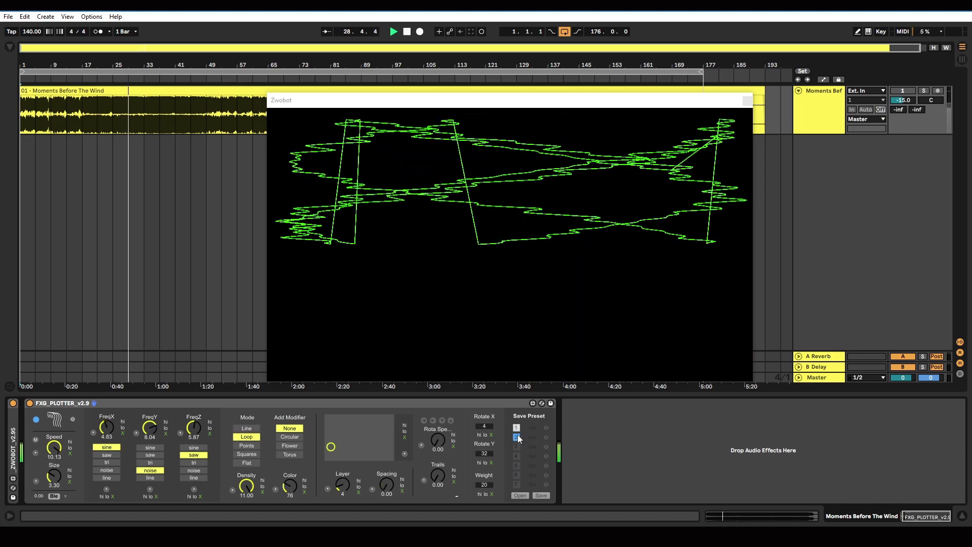
{"action": "left_click", "coordinate": [516, 429]}
{"action": "left_click", "coordinate": [517, 438]}
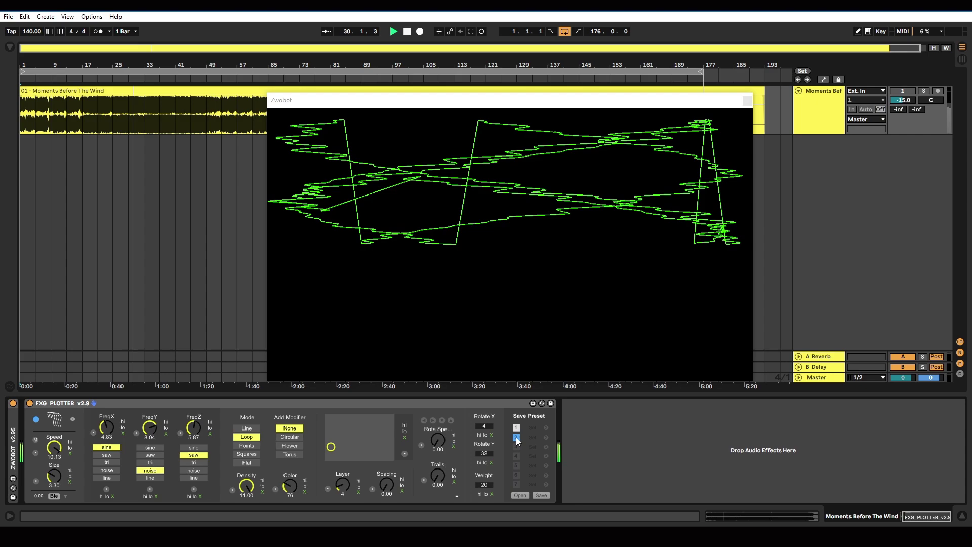
{"action": "left_click", "coordinate": [516, 428]}
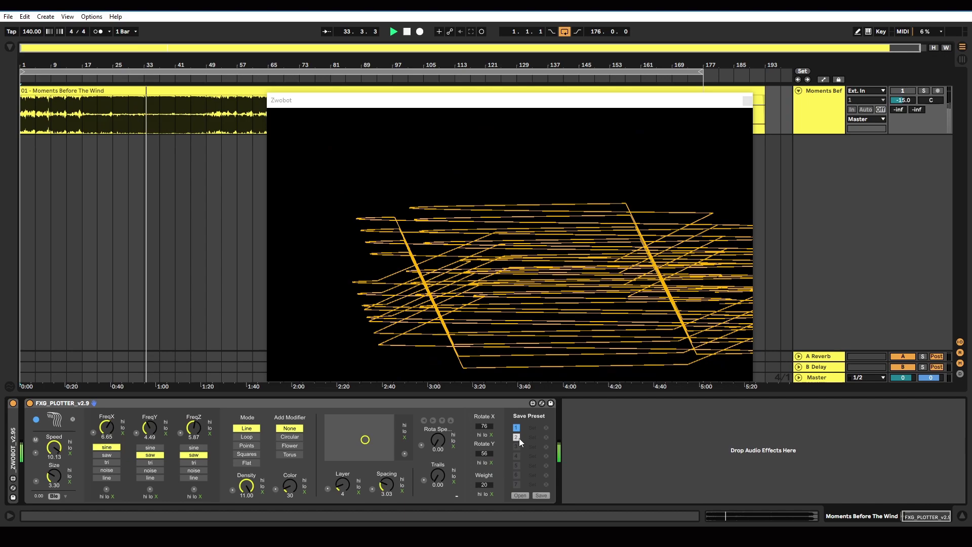
{"action": "left_click", "coordinate": [516, 437]}
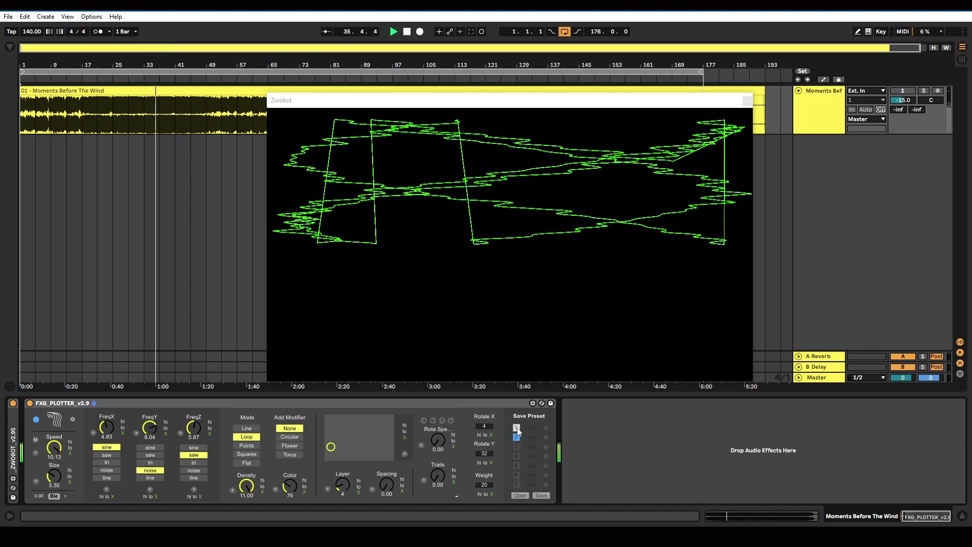
{"action": "left_click", "coordinate": [517, 428]}
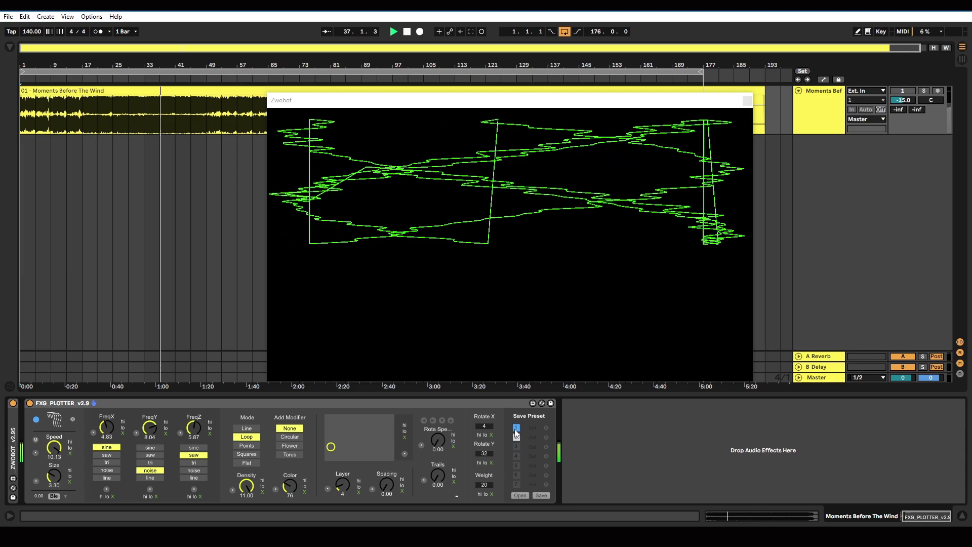
{"action": "left_click", "coordinate": [516, 437]}
{"action": "left_click", "coordinate": [516, 428]}
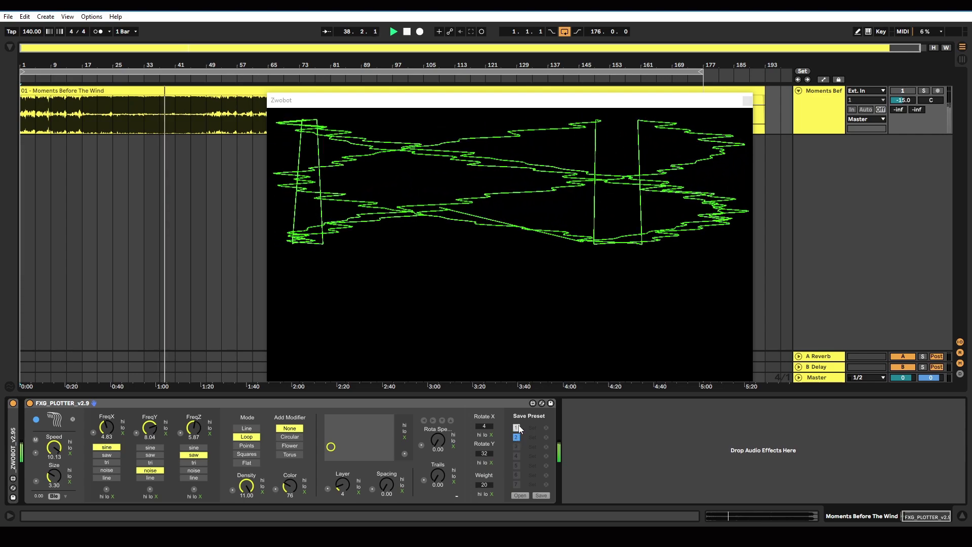
View the dialog for saving the presets to a JSON file, close it without saving, and open the preset loading dialog
{"action": "left_click", "coordinate": [541, 495]}
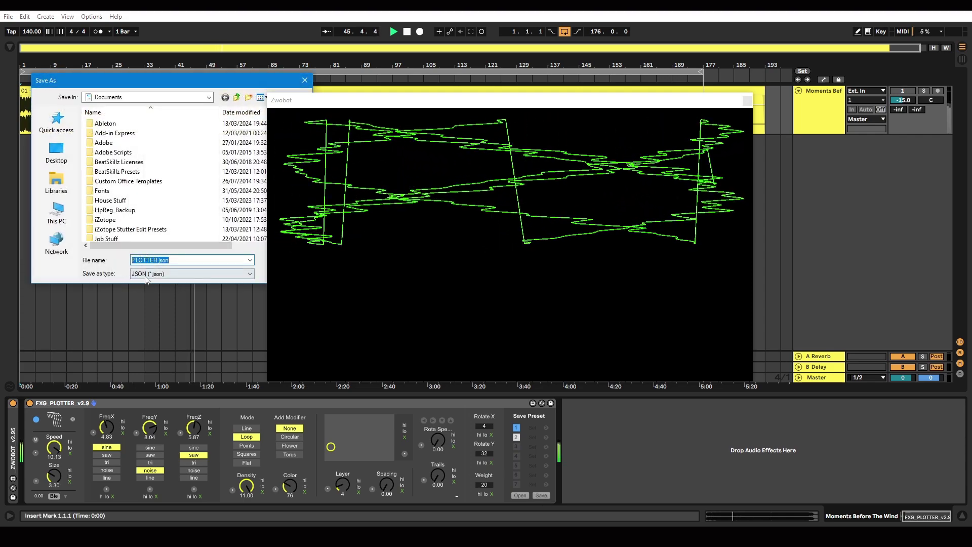
{"action": "left_click", "coordinate": [305, 80]}
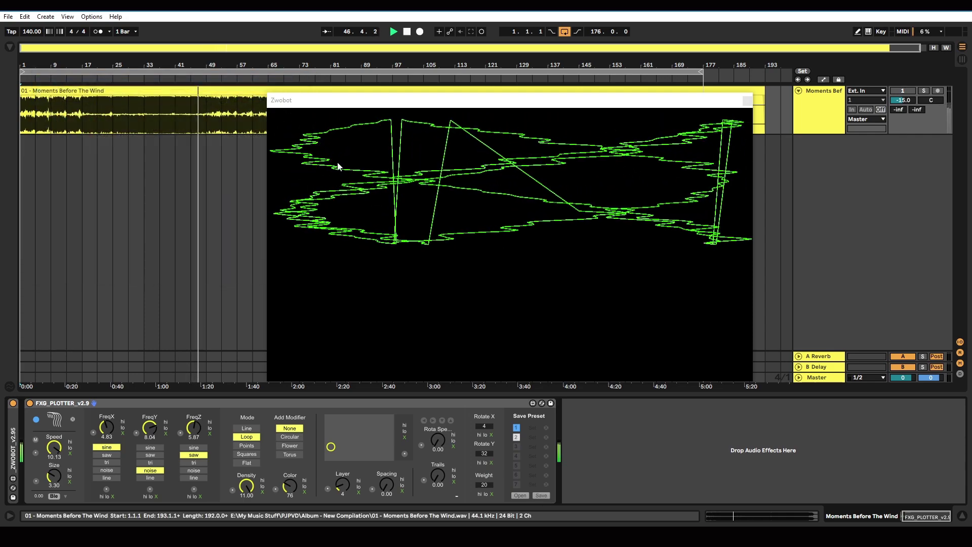
{"action": "left_click", "coordinate": [512, 496]}
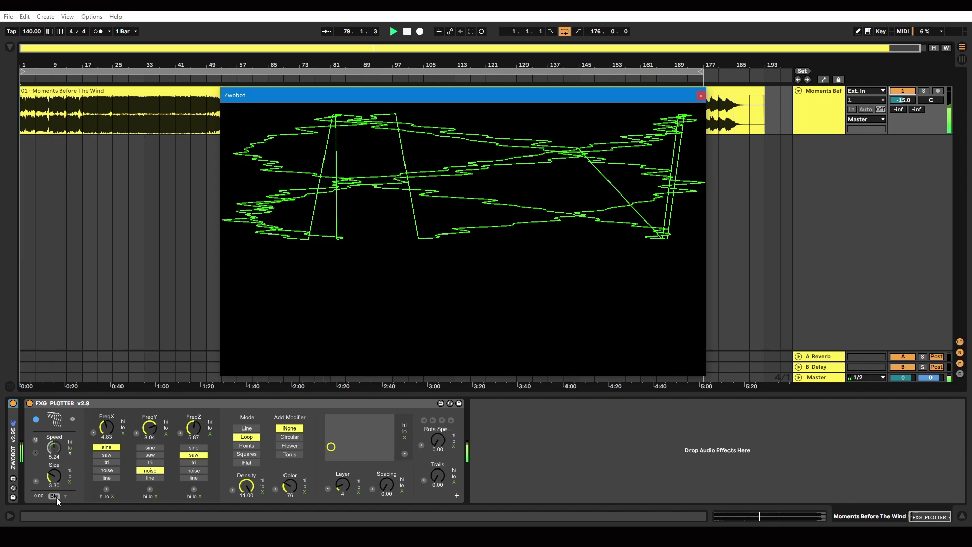
Raise the number value beside the blend mode to 0.10 and return it to 0.00
{"action": "left_click_drag", "start_coordinate": [37, 495], "coordinate": [36, 485]}
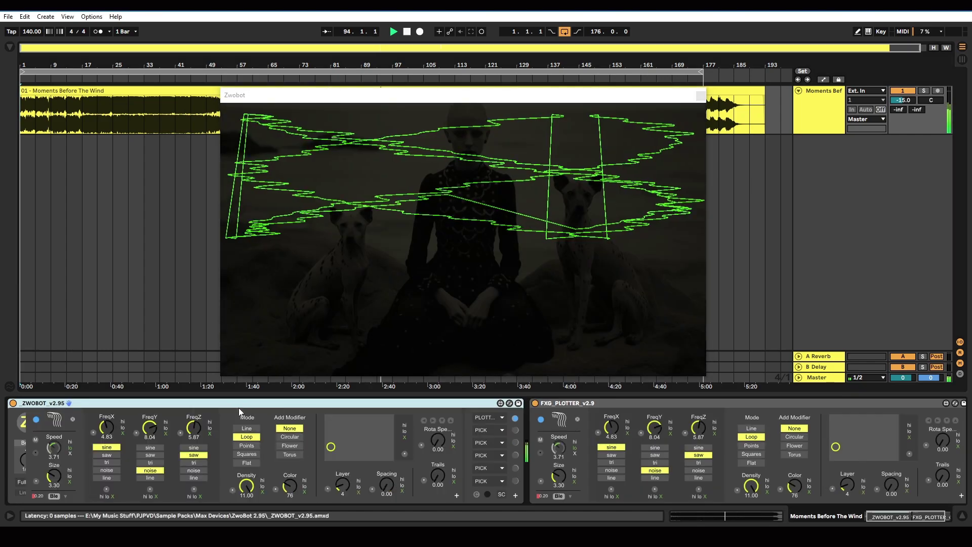
{"action": "double_click", "coordinate": [238, 407]}
{"action": "mouse_move", "coordinate": [36, 485]}
{"action": "left_mouse_down"}
{"action": "mouse_move", "coordinate": [37, 455]}
{"action": "mouse_move", "coordinate": [37, 496]}
{"action": "left_mouse_up"}
Try the Overlay blend mode on the plot
{"action": "left_click", "coordinate": [57, 496]}
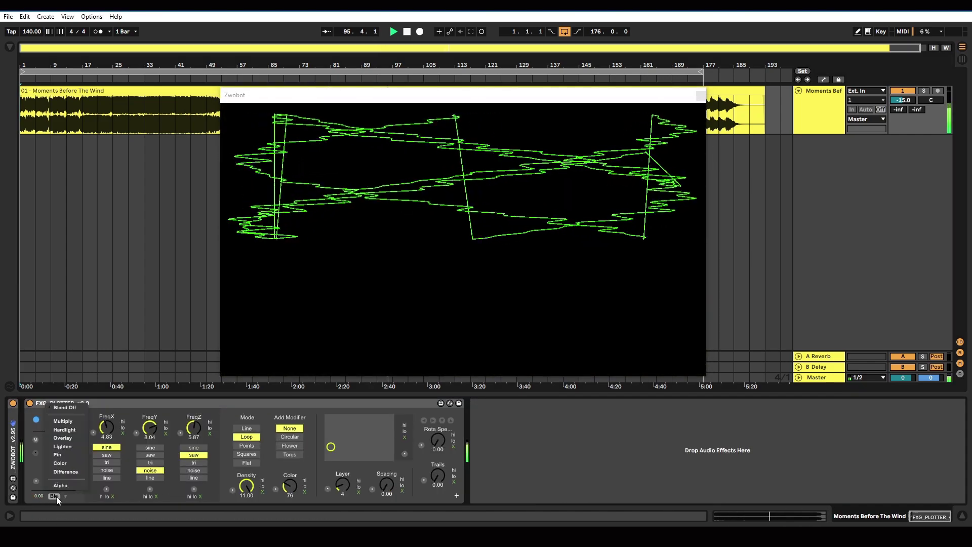
{"action": "left_click", "coordinate": [64, 429]}
{"action": "scroll", "coordinate": [67, 495], "scroll_direction": "down", "scroll_amount": 3}
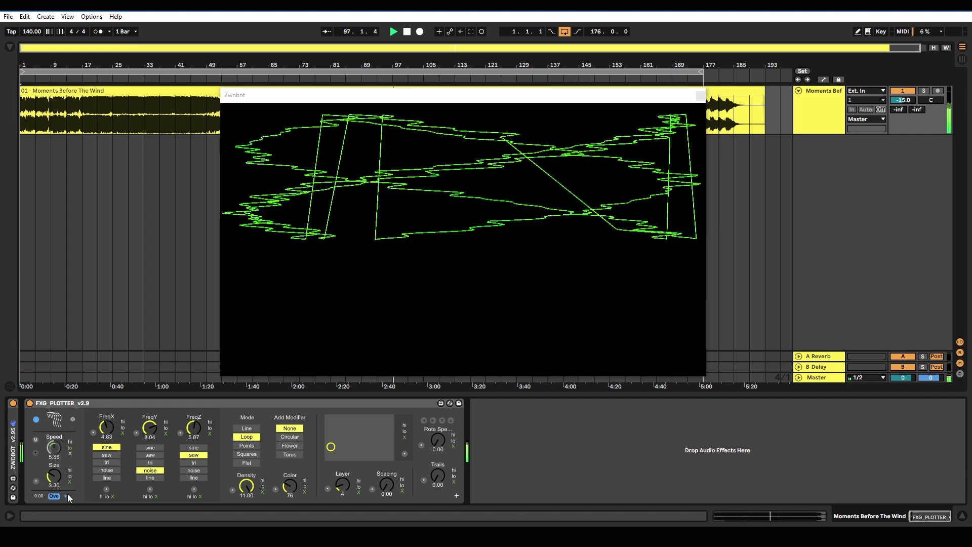
{"action": "scroll", "coordinate": [68, 493], "scroll_direction": "down", "scroll_amount": 4}
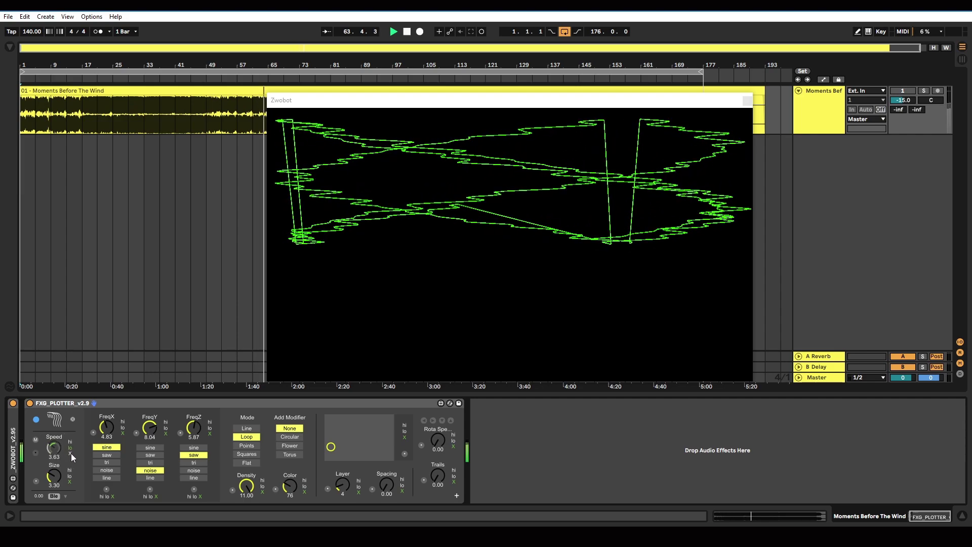
Try the audio modulation options of the Speed control, and expand the ZWOBOT device for a look before collapsing it
{"action": "left_click_drag", "start_coordinate": [71, 453], "coordinate": [71, 447]}
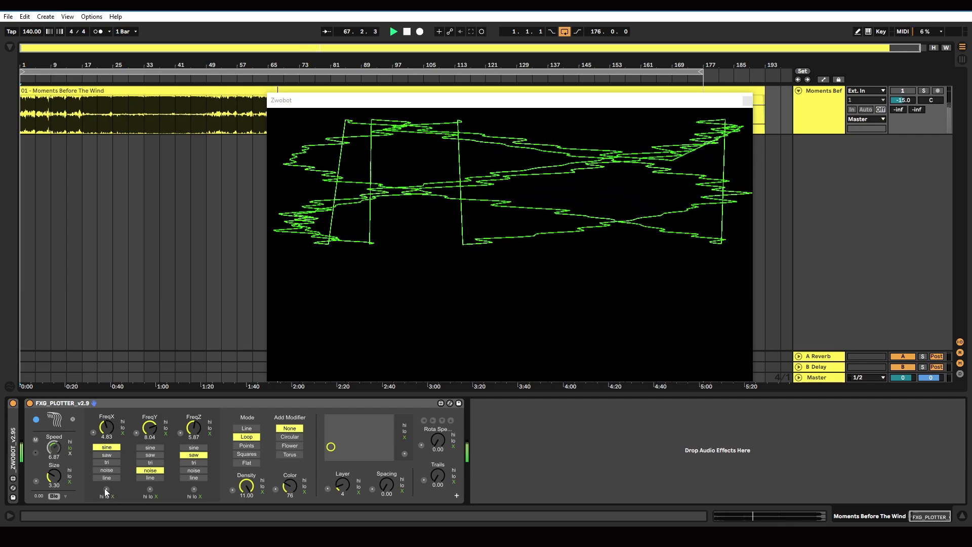
{"action": "double_click", "coordinate": [22, 459]}
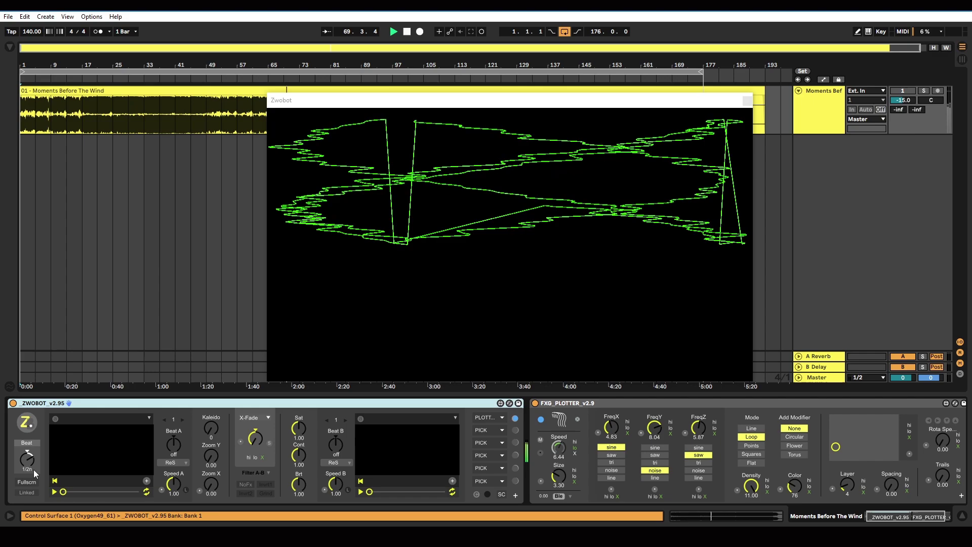
{"action": "double_click", "coordinate": [119, 404]}
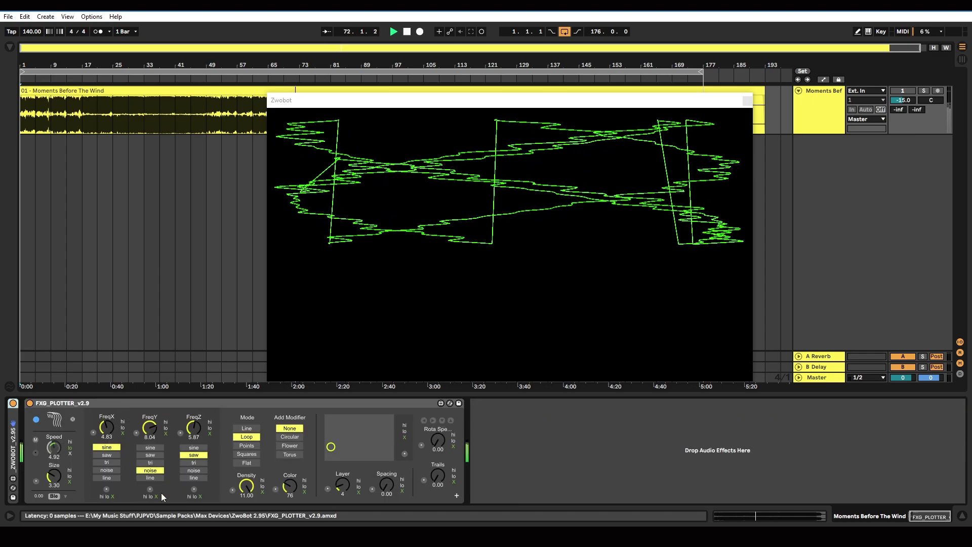
Move the Zwobot output window away from the track controls and unmute the Moments Before The Wind track
{"action": "left_click_drag", "start_coordinate": [333, 100], "coordinate": [290, 154]}
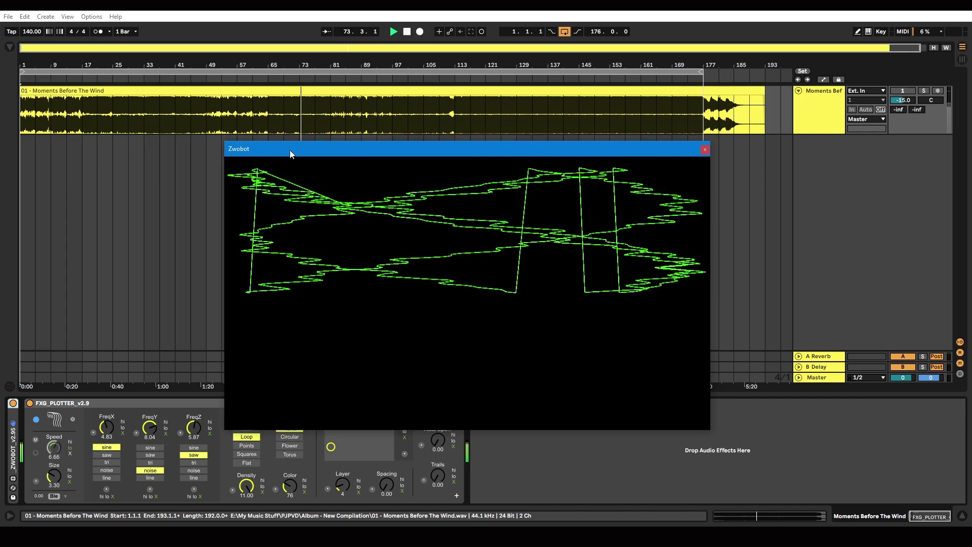
{"action": "left_click", "coordinate": [904, 91]}
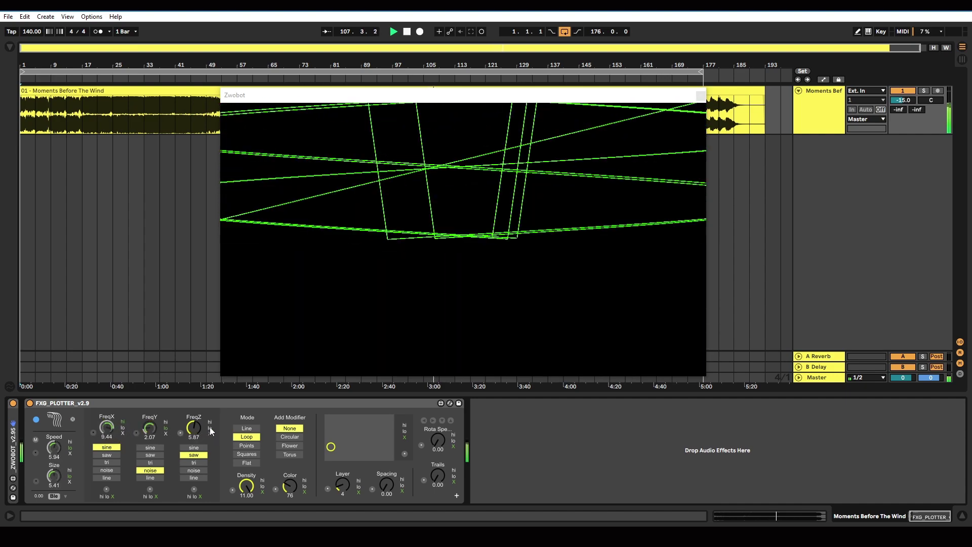
Turn on automatic waveform switching for FreqX, FreqY and FreqZ, and set the plot mode to Line
{"action": "left_click", "coordinate": [194, 489]}
{"action": "left_click", "coordinate": [150, 489]}
{"action": "left_click", "coordinate": [106, 490]}
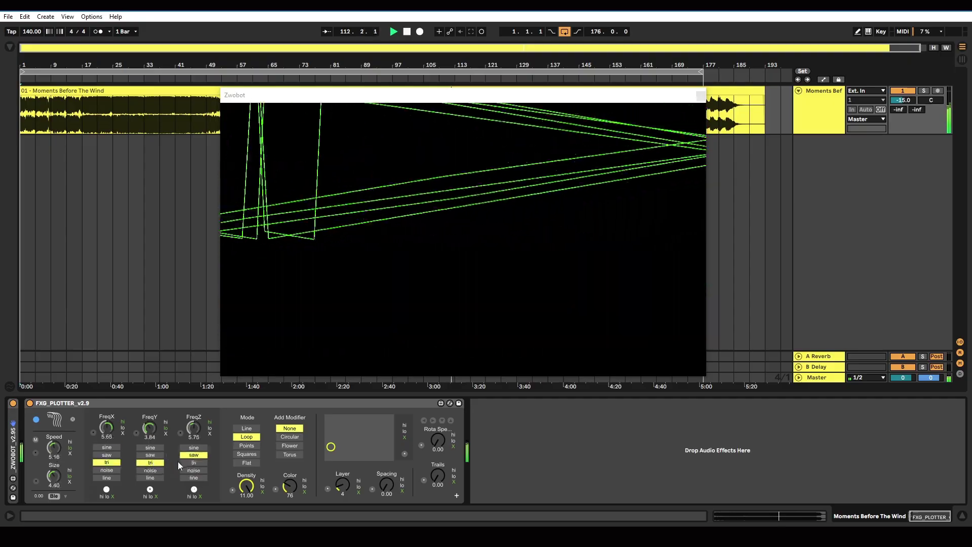
{"action": "left_click", "coordinate": [246, 428]}
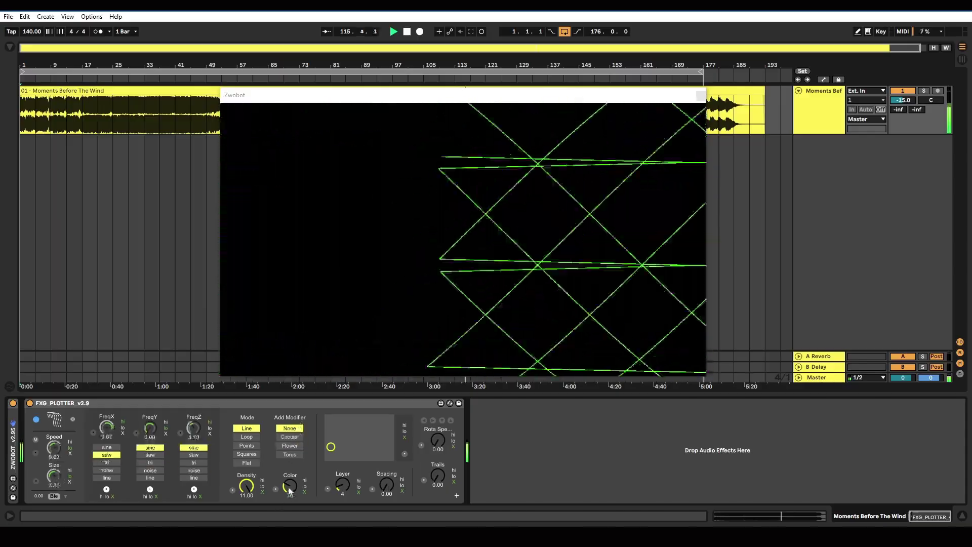
Expand the ZWOBOT device, set Kaleido to 4, and collapse the device again
{"action": "double_click", "coordinate": [15, 456]}
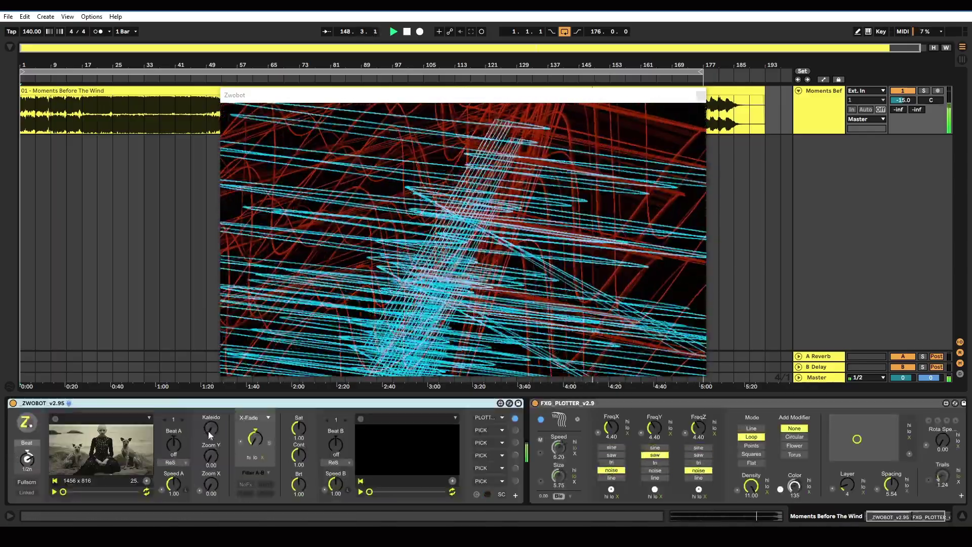
{"action": "left_click_drag", "start_coordinate": [209, 432], "coordinate": [209, 408]}
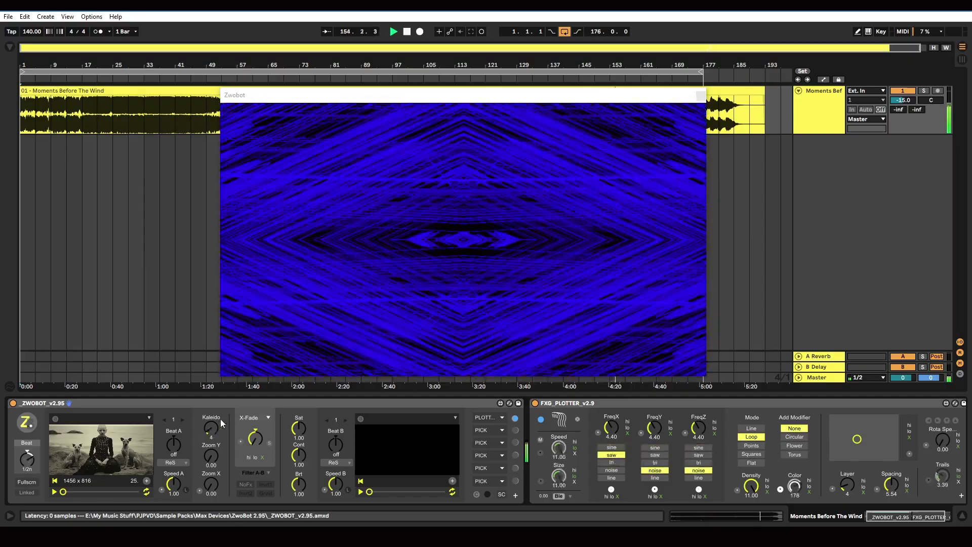
{"action": "double_click", "coordinate": [218, 404]}
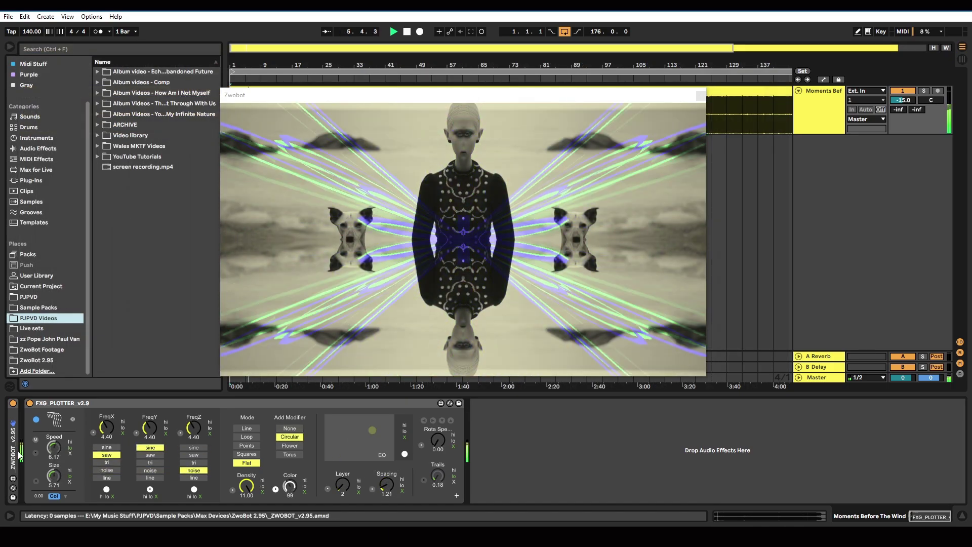
Expand the ZWOBOT device and open the Tours folder inside Video library in the browser
{"action": "double_click", "coordinate": [20, 454]}
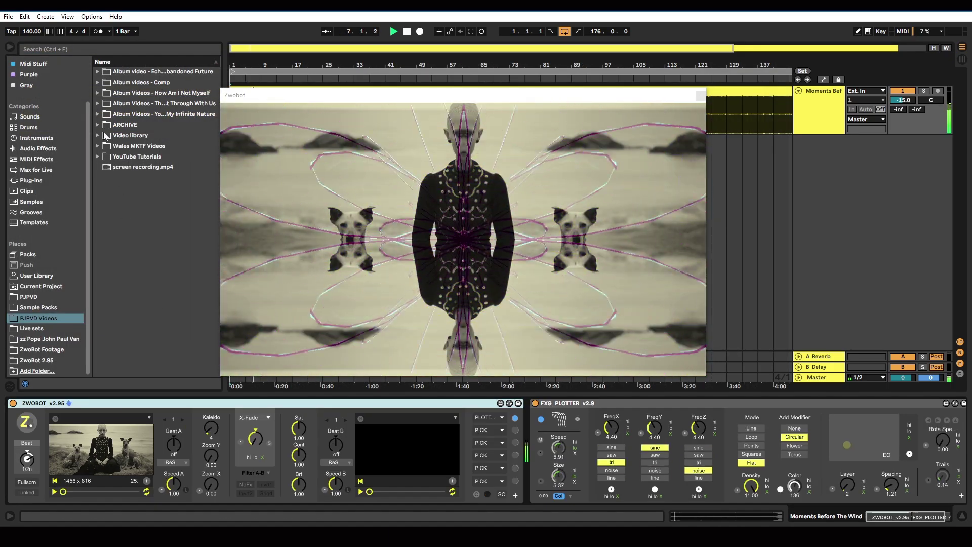
{"action": "left_click", "coordinate": [98, 136]}
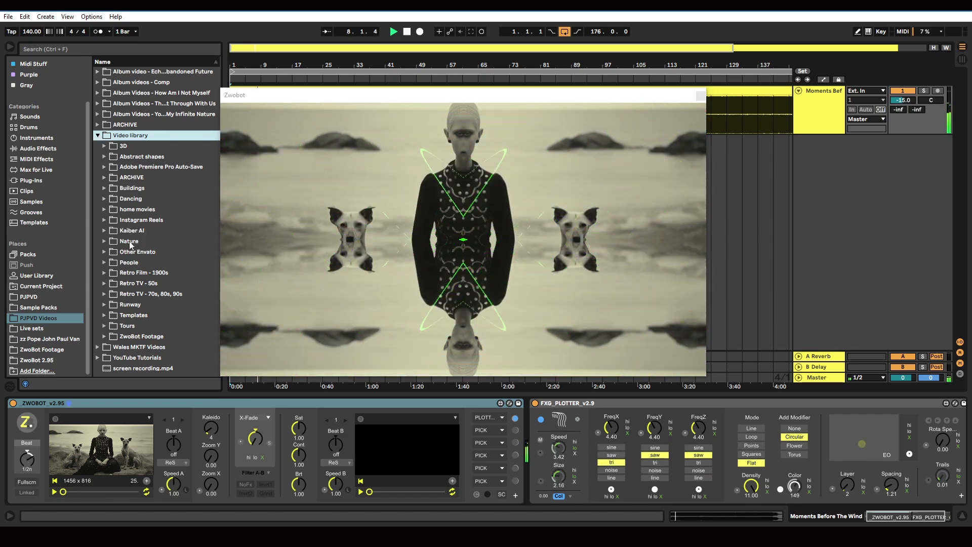
{"action": "left_click", "coordinate": [112, 326]}
{"action": "double_click", "coordinate": [135, 326]}
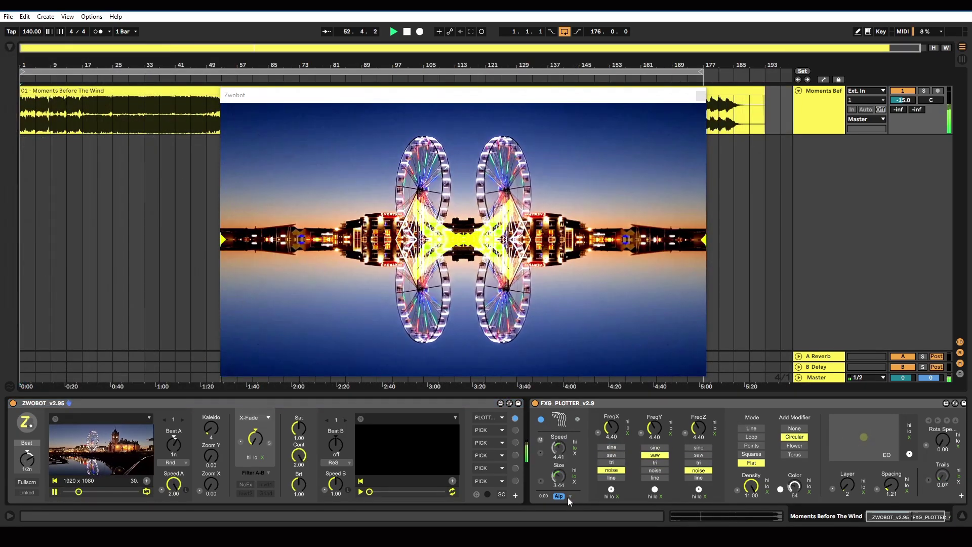
Set the plotter's blend mode to Mul and its plot mode to Line
{"action": "left_click", "coordinate": [569, 497]}
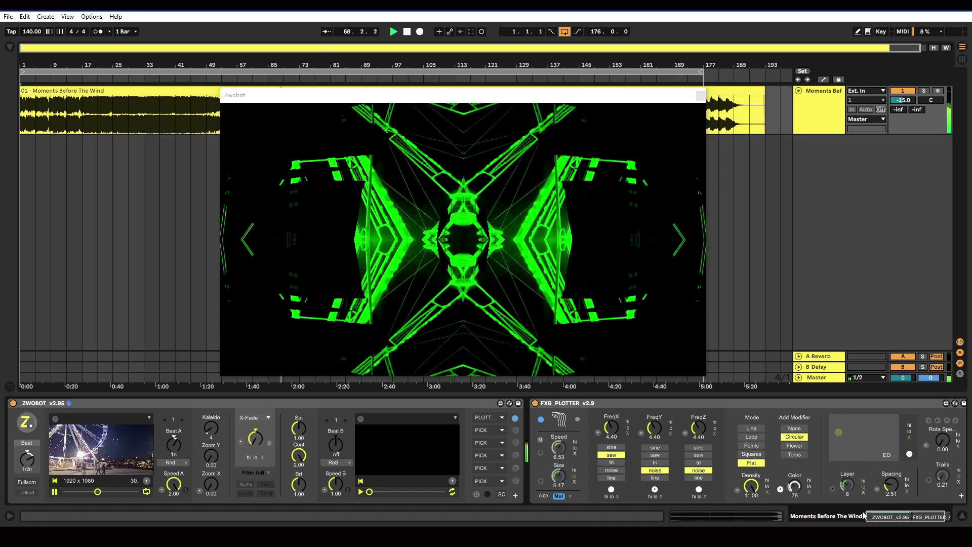
{"action": "left_click", "coordinate": [750, 428]}
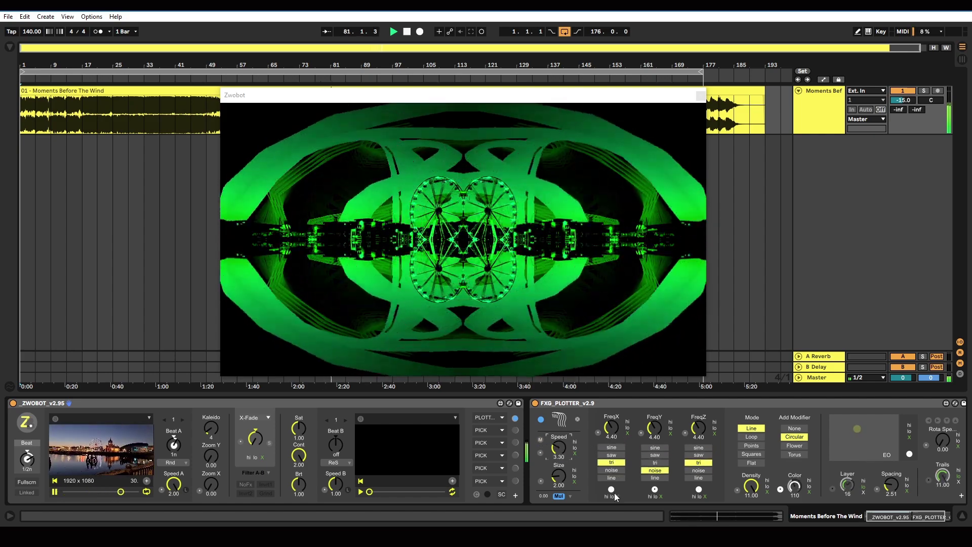
Raise FreqX to 7.00 and change the plot's modifier to Torus
{"action": "left_click_drag", "start_coordinate": [613, 434], "coordinate": [614, 420]}
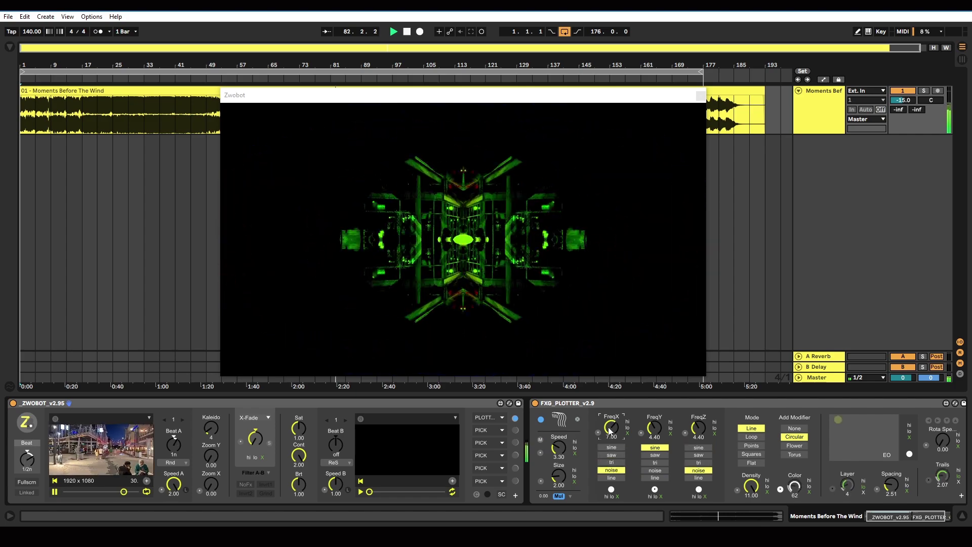
{"action": "left_click", "coordinate": [794, 444]}
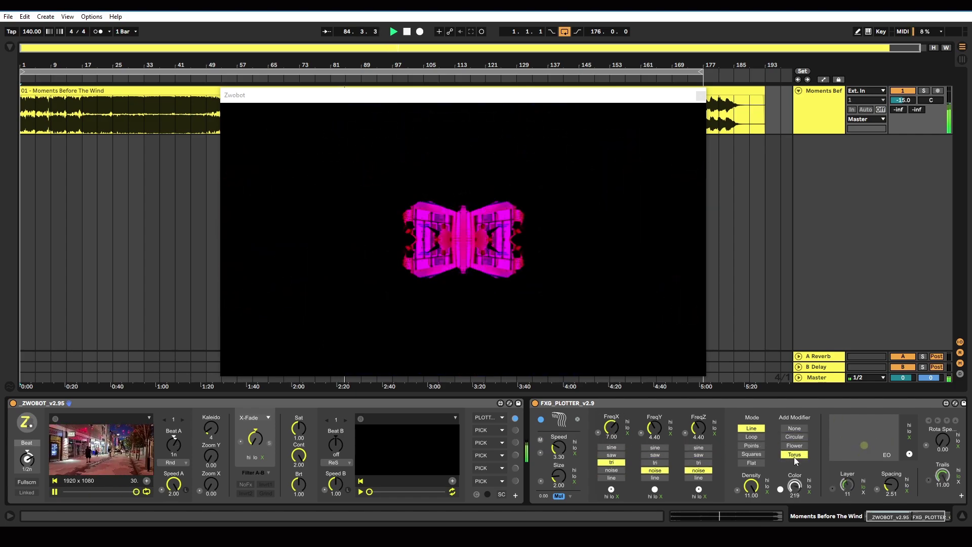